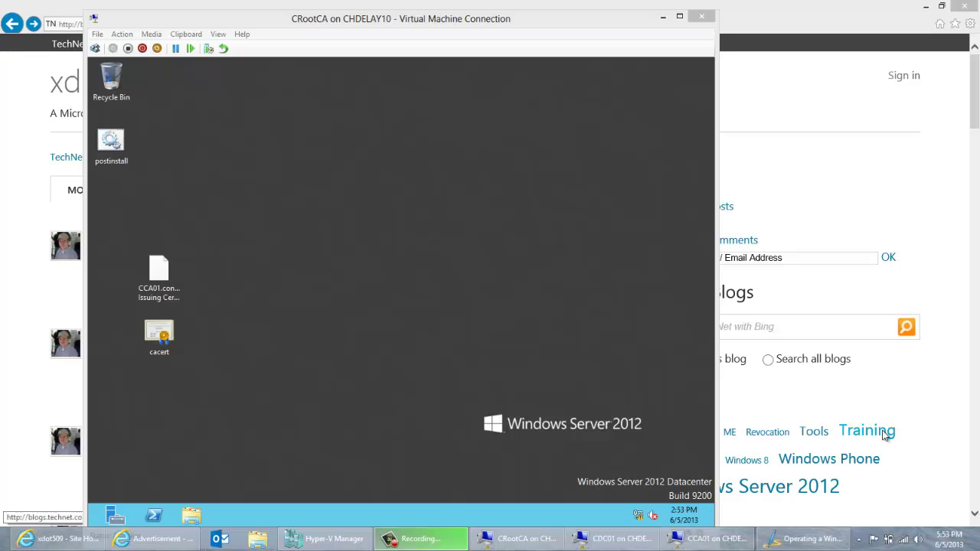
- Open the blog post on Certification Authority Certificate Lifecycle and Renewals and examine its CA certificate lifecycle graphic
click(877, 28)
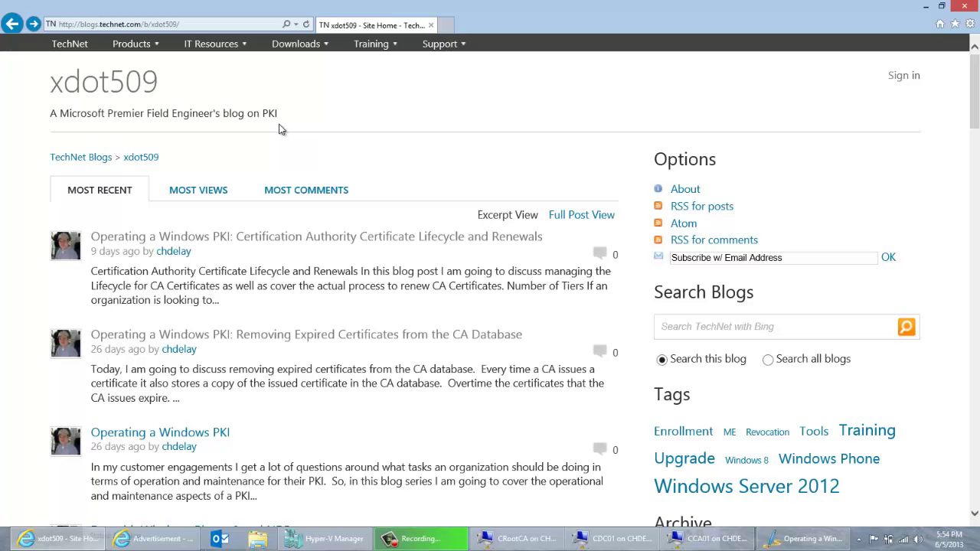
click(305, 245)
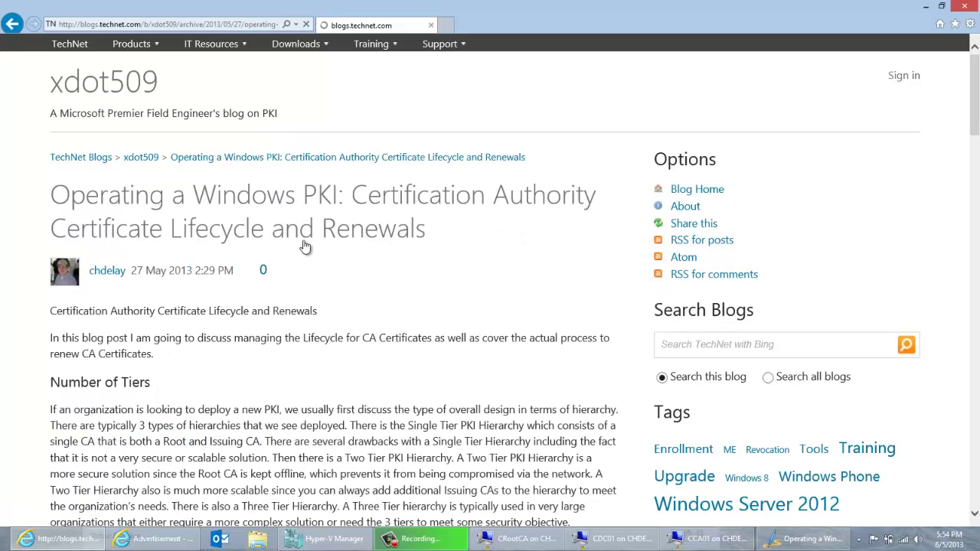
scroll(304, 245, down, 15)
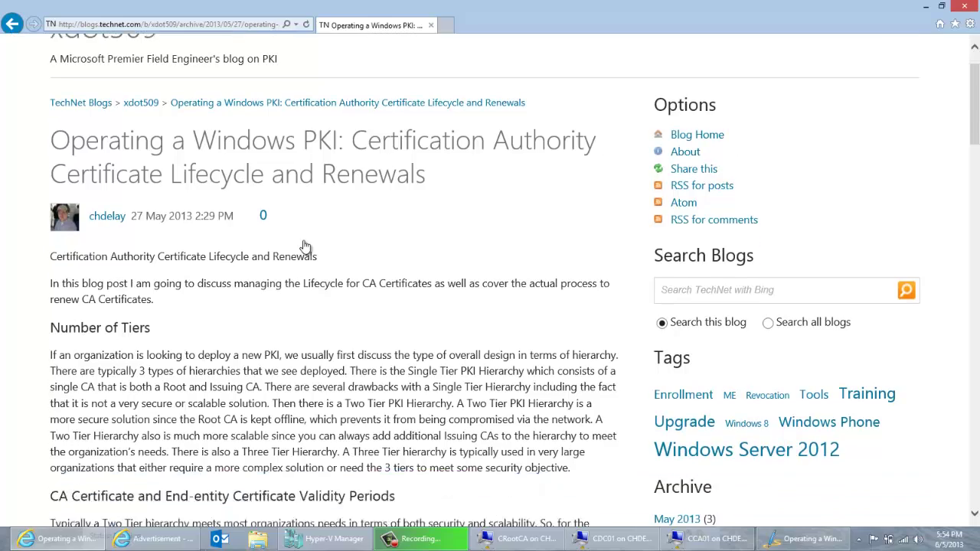
scroll(305, 245, down, 10)
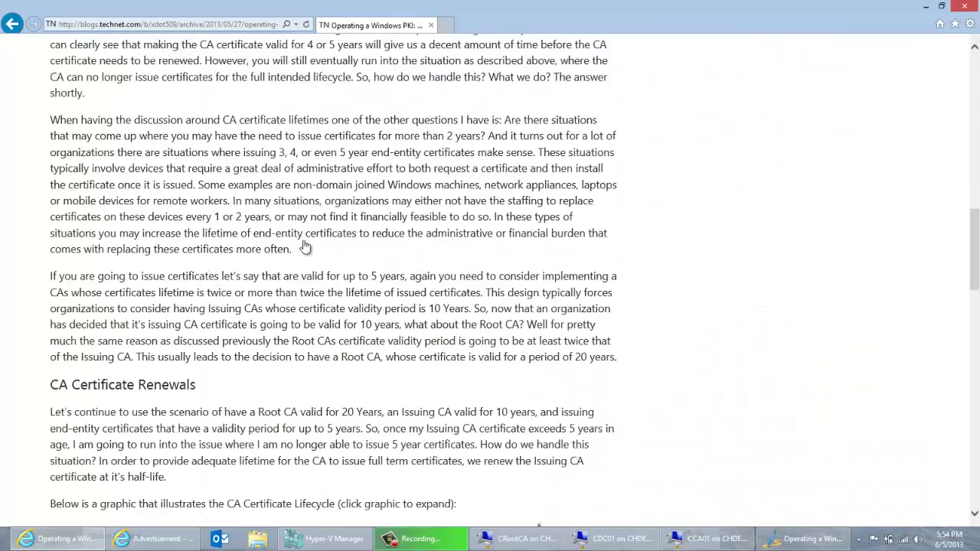
scroll(305, 245, down, 8)
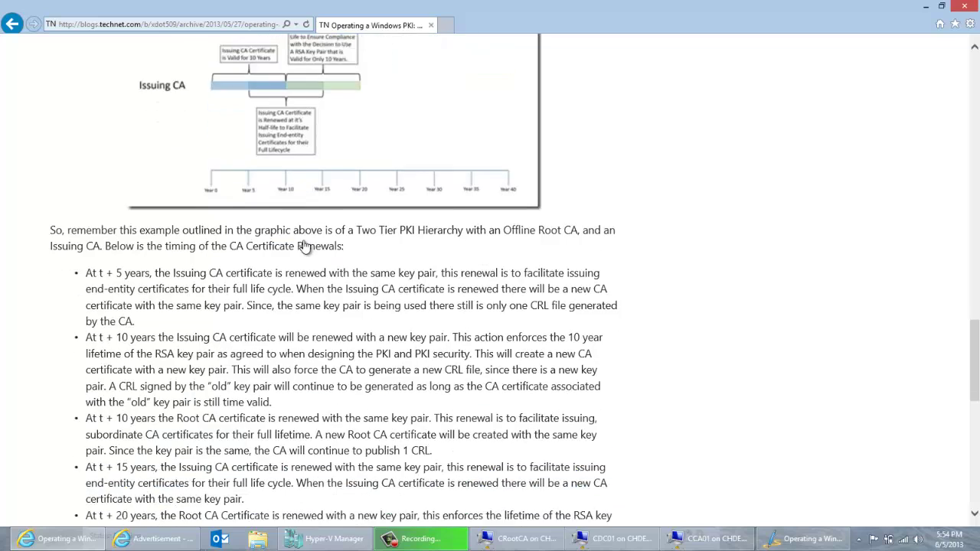
scroll(305, 245, up, 6)
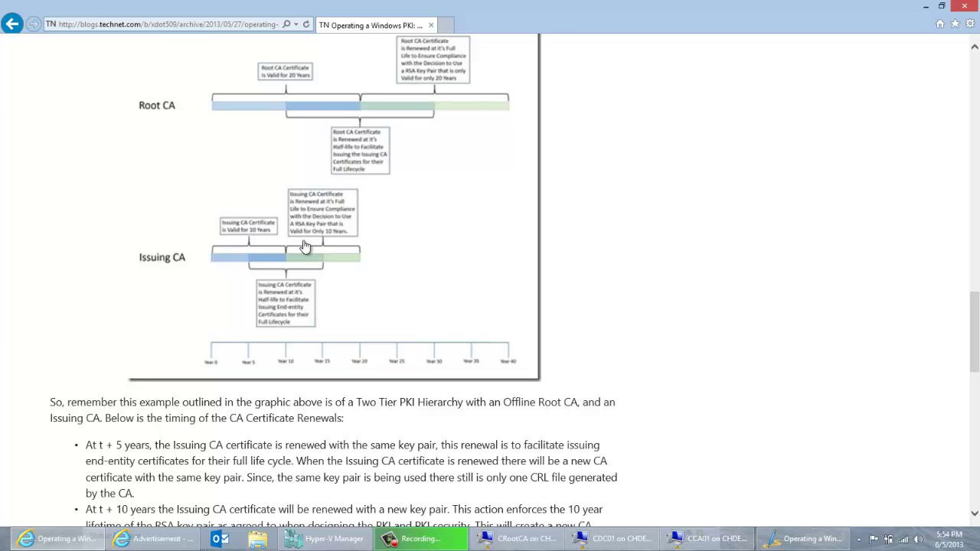
scroll(304, 247, up, 5)
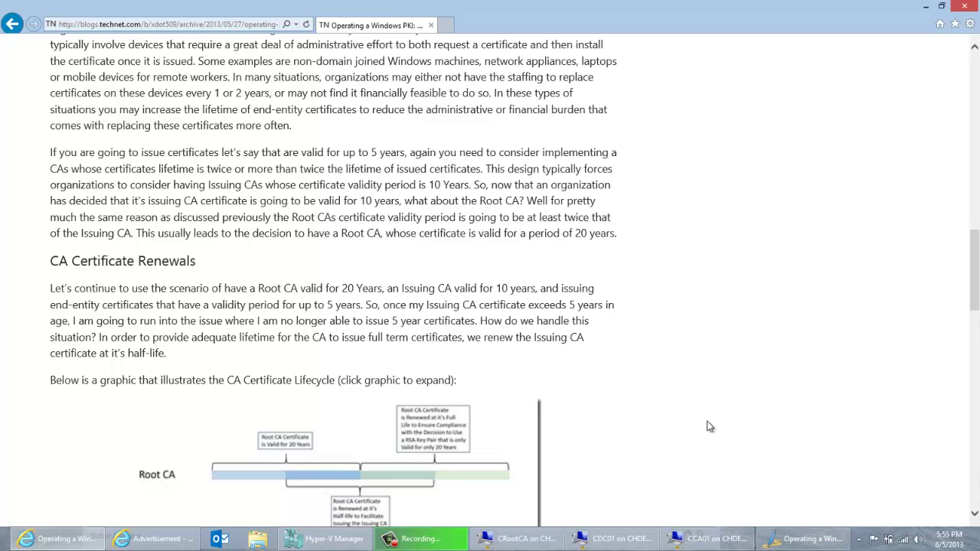
- Switch to the Windows Live Writer draft on renewing CA certificates, read through its sections, and minimize it
click(779, 544)
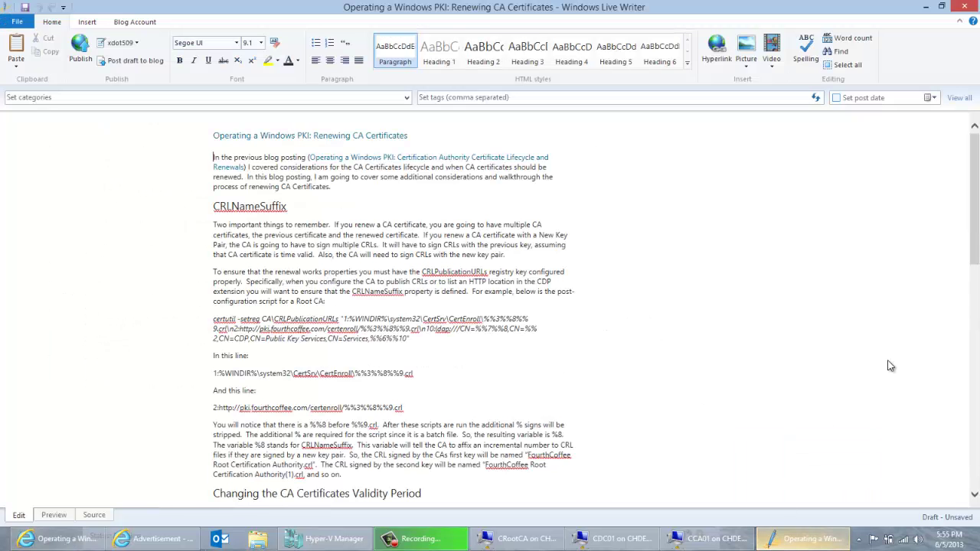
drag(975, 255, 977, 300)
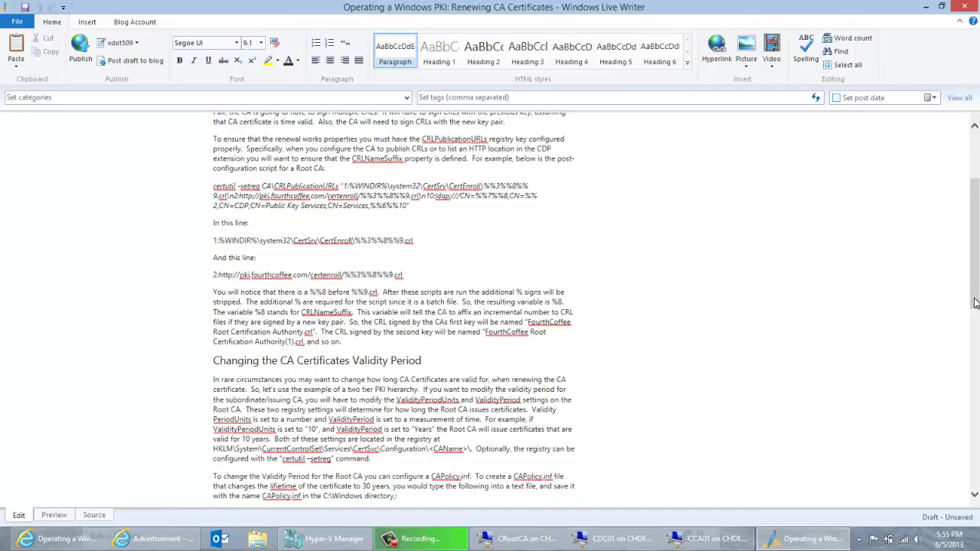
drag(975, 304, 974, 356)
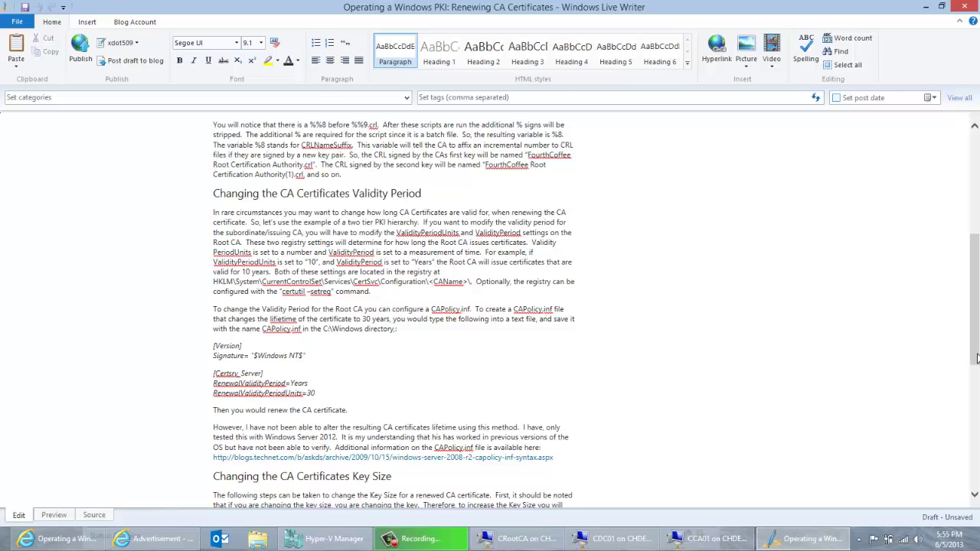
drag(976, 357, 977, 488)
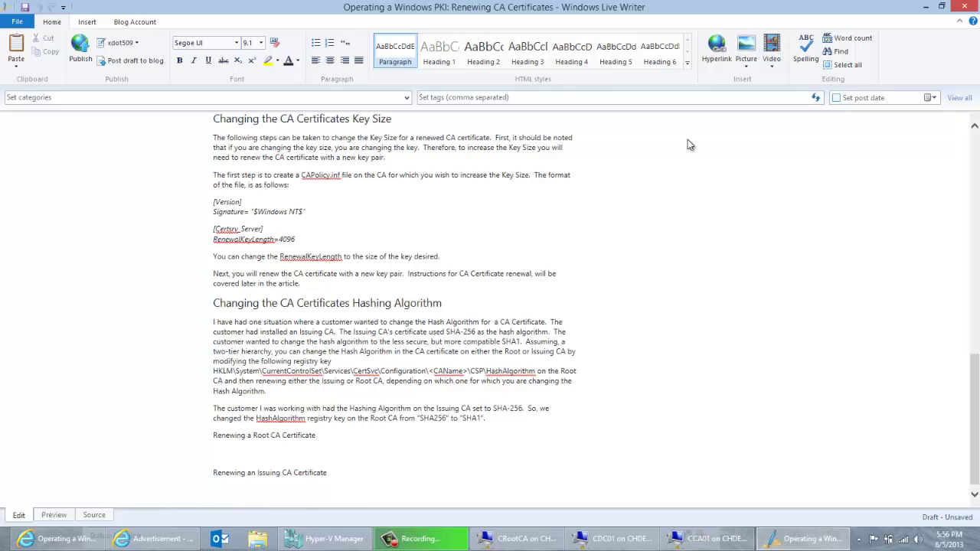
click(923, 7)
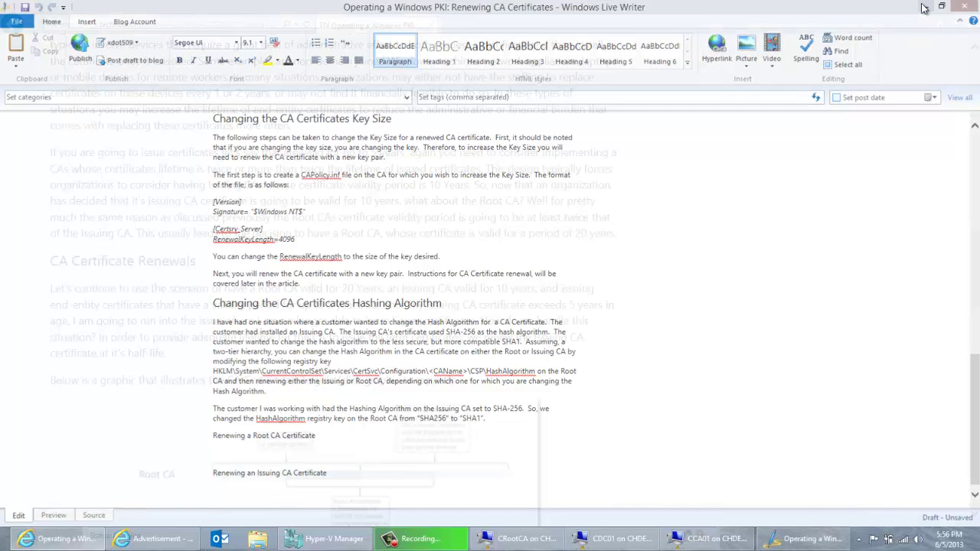
- Switch to the CRootCA virtual machine and open the Certification Authority console
click(550, 545)
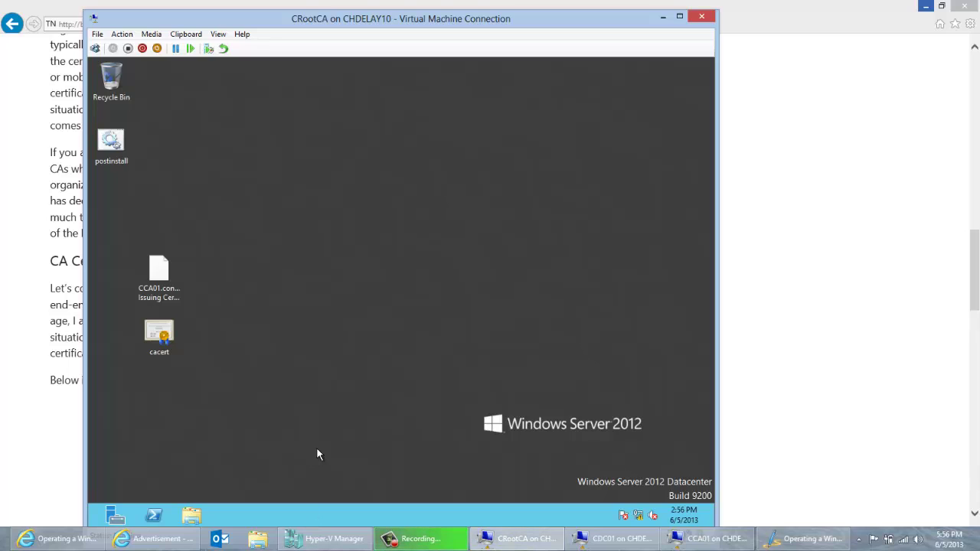
key(super)
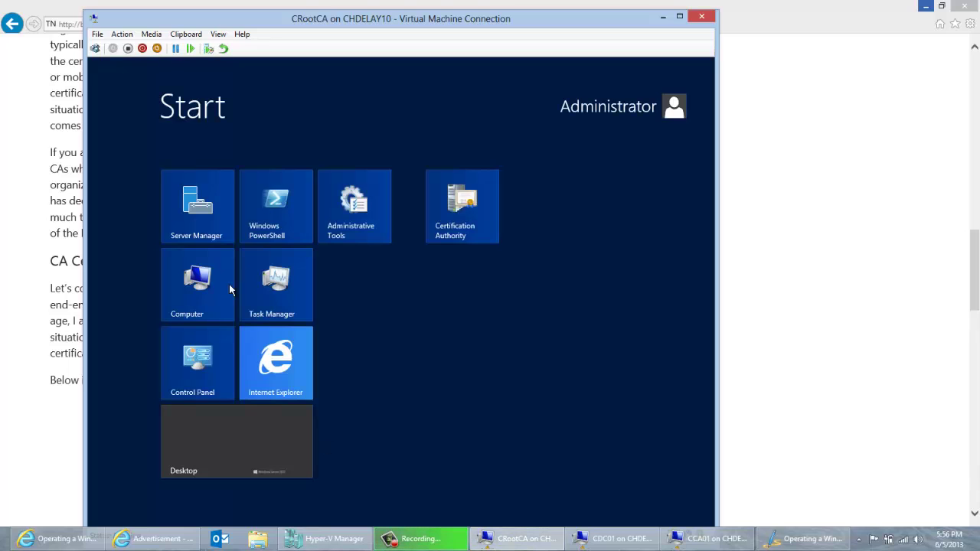
click(484, 223)
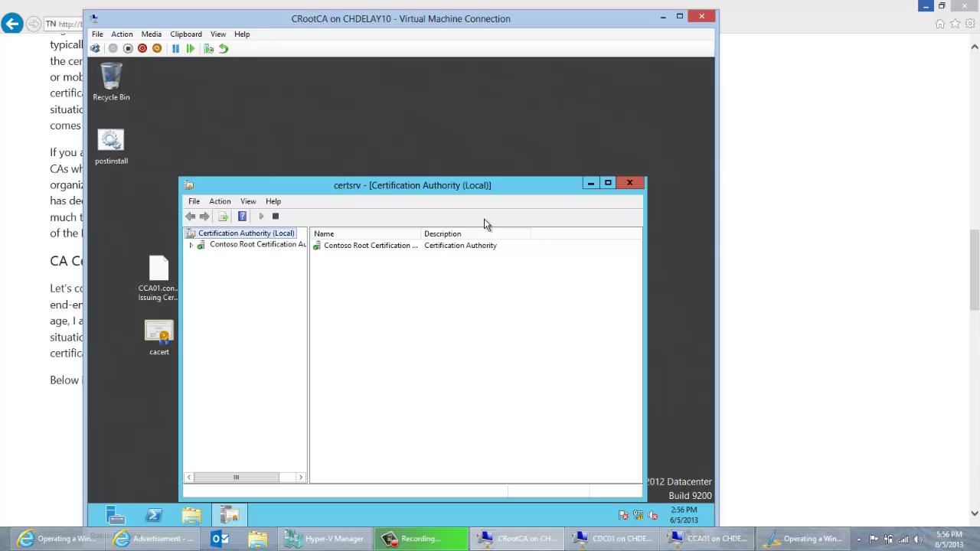
- Open the properties of Contoso Root Certification Authority and view Certificate #0
click(251, 248)
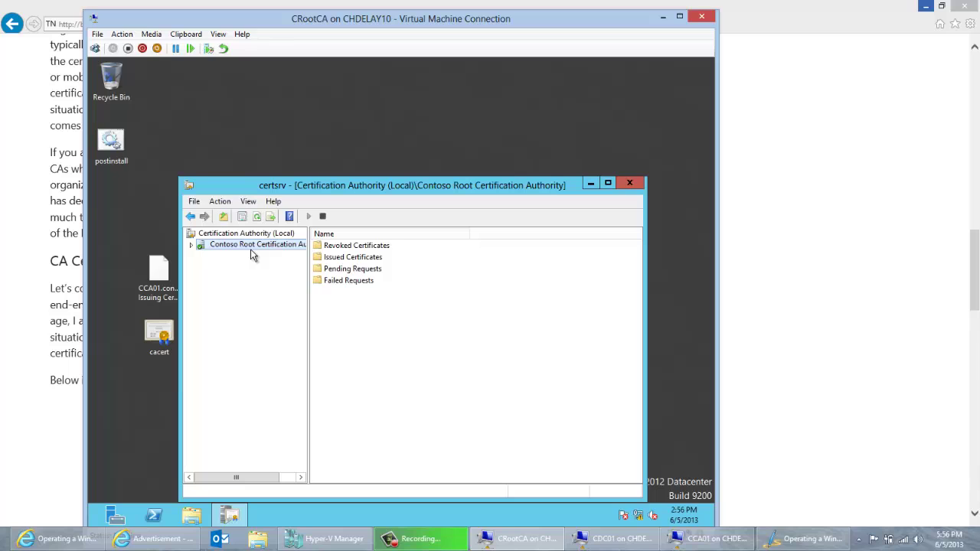
right_click(250, 249)
click(270, 322)
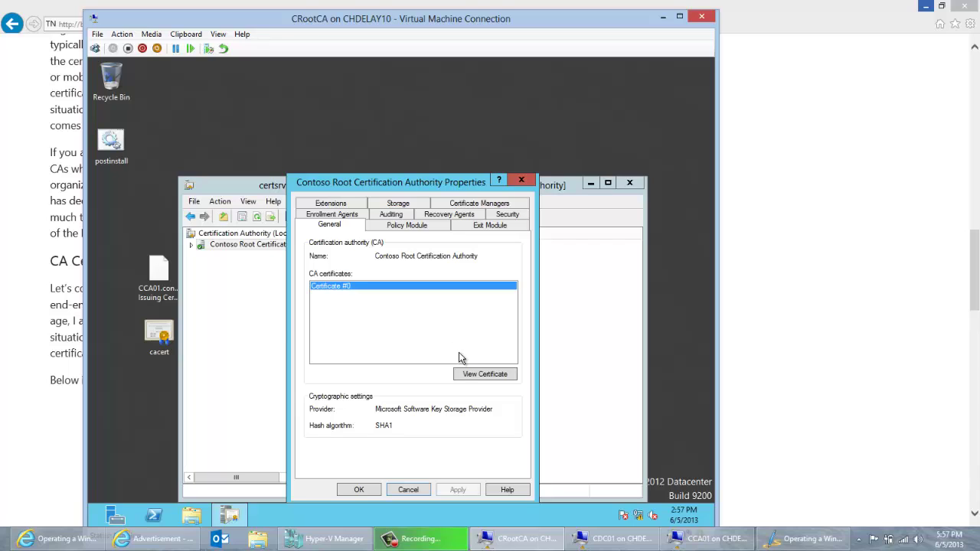
click(464, 374)
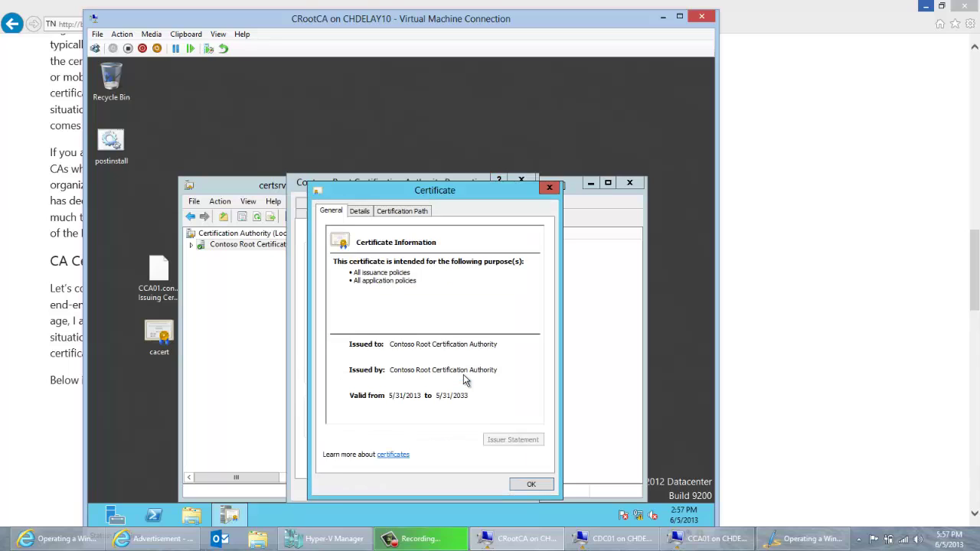
- Examine the CA Version field in the certificate's details, and close the certificate and the CA properties
click(360, 213)
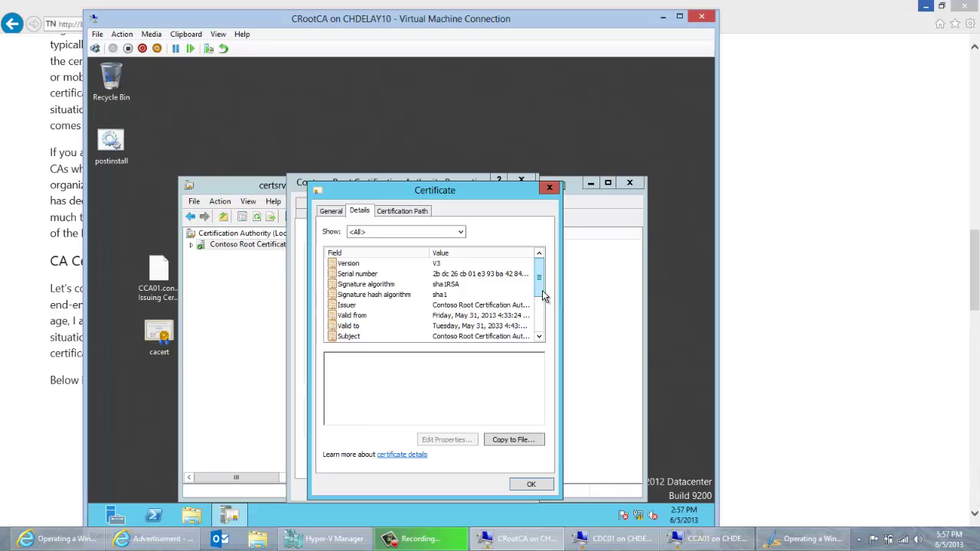
click(542, 322)
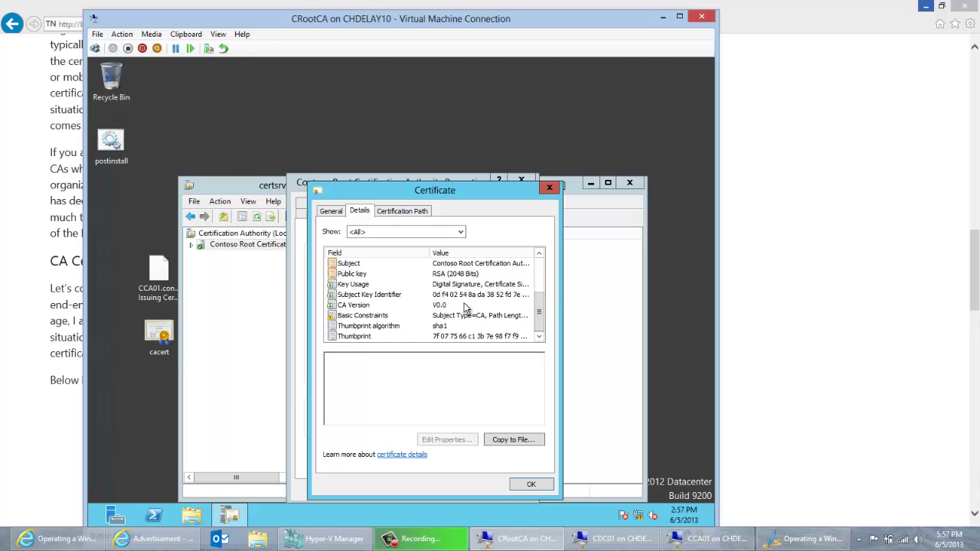
drag(542, 314, 539, 279)
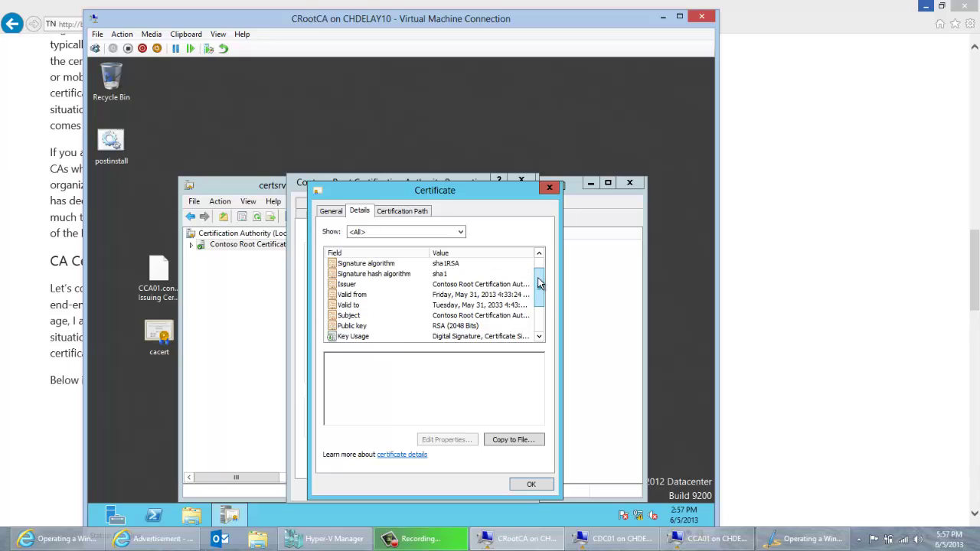
click(539, 336)
click(539, 337)
click(539, 337)
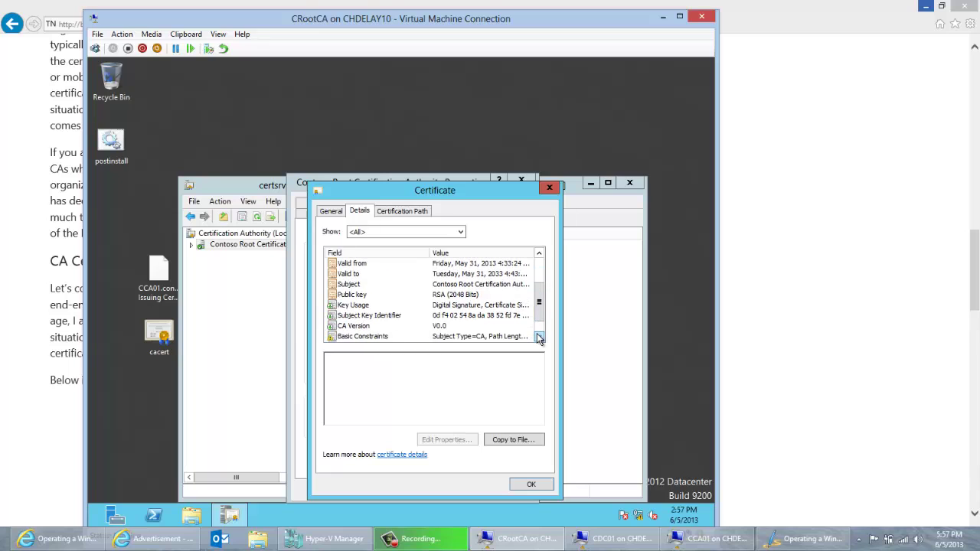
click(465, 328)
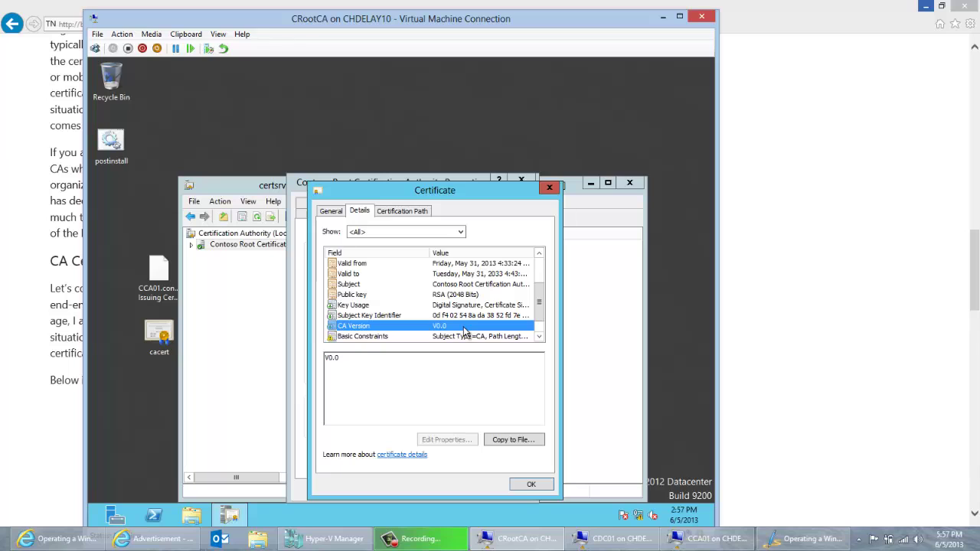
click(519, 485)
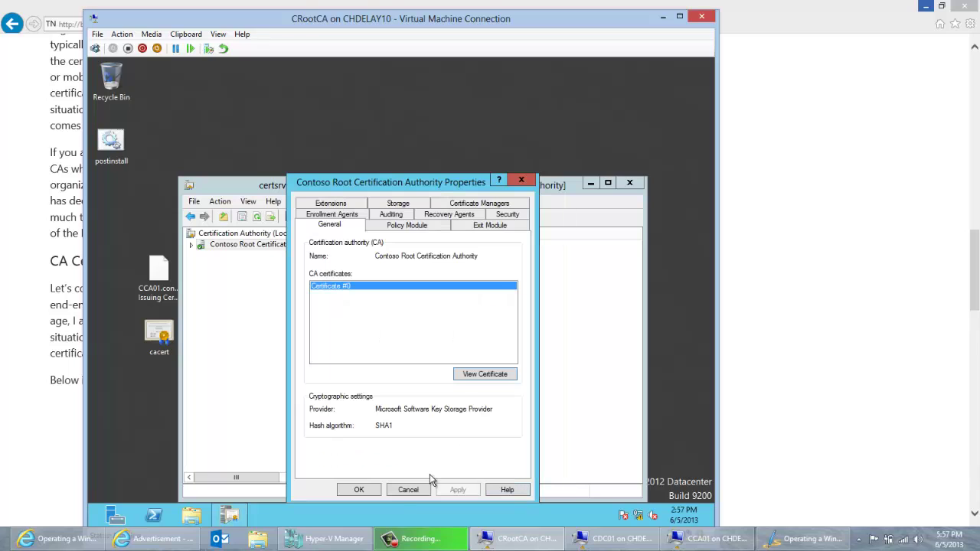
click(398, 491)
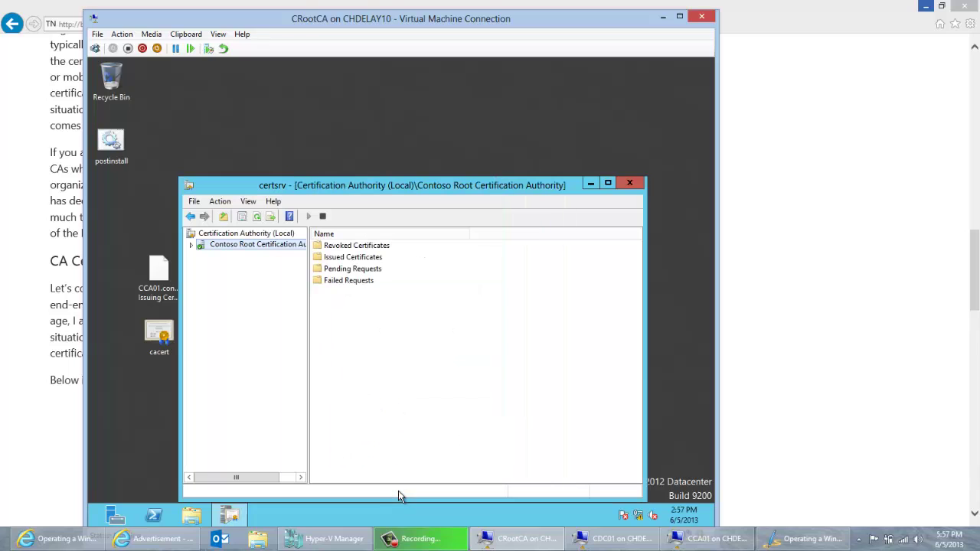
- Renew the Contoso Root CA certificate with a new public and private key pair, stopping Active Directory Certificate Services for the operation
right_click(242, 247)
mouse_move(268, 255)
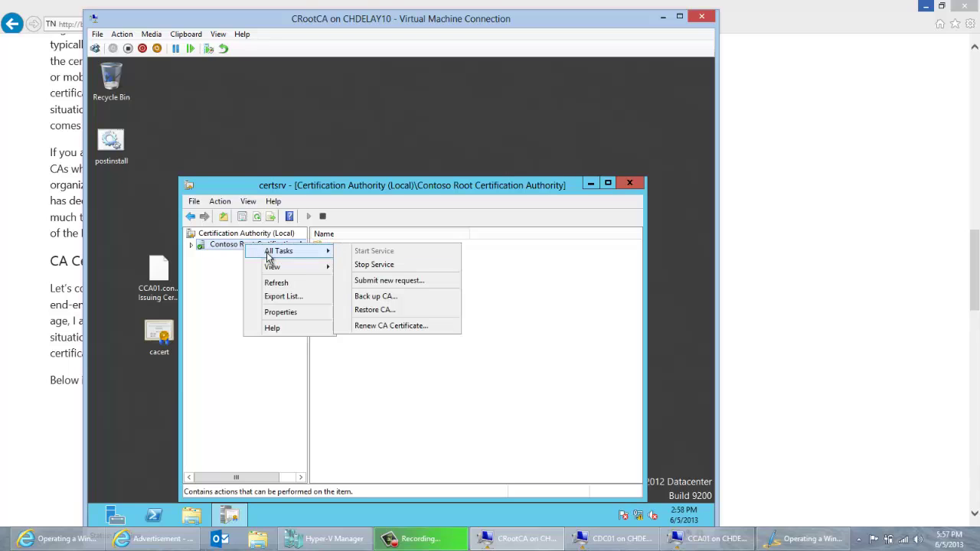
click(408, 326)
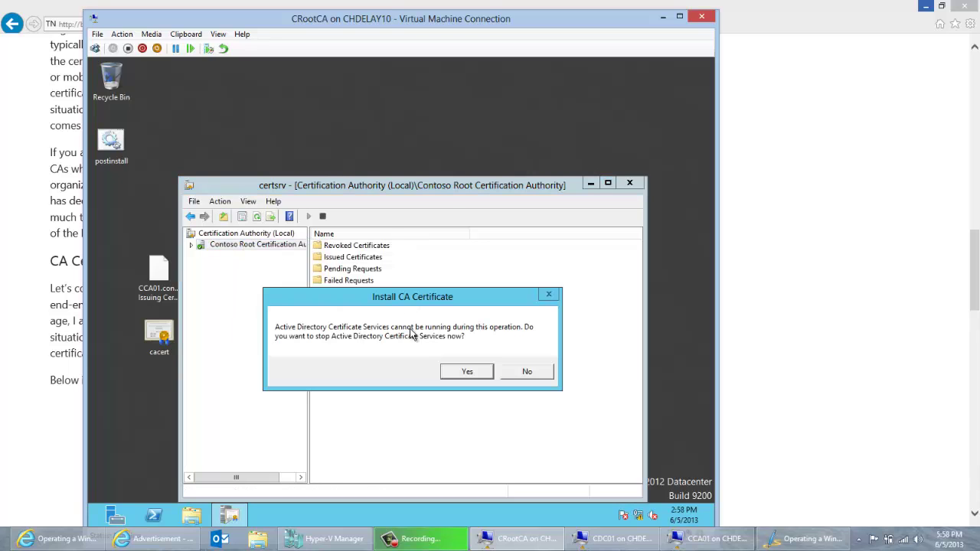
click(465, 373)
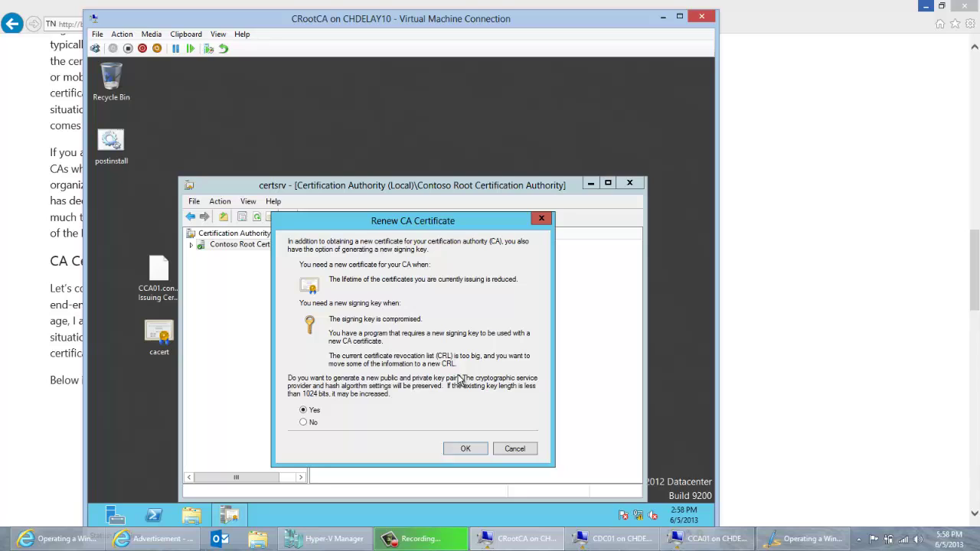
click(468, 449)
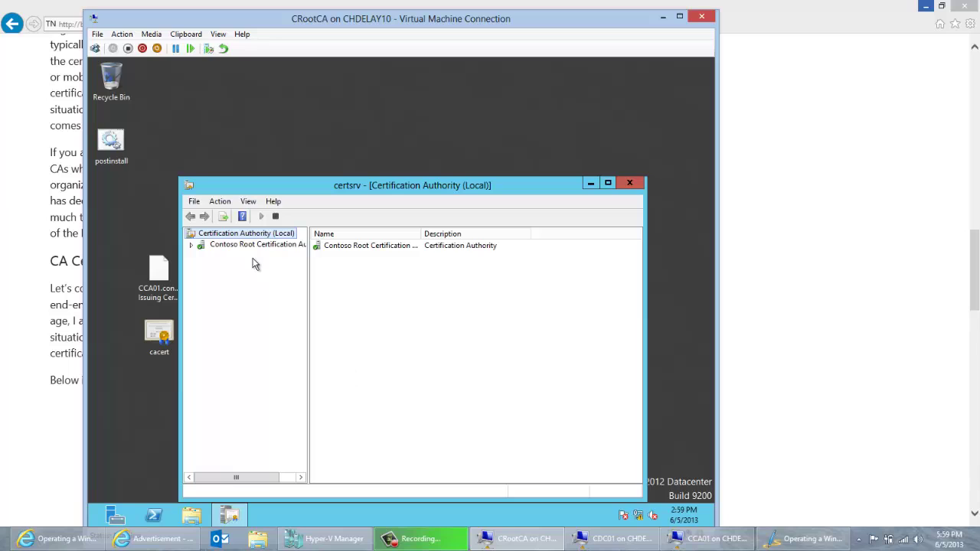
- View Certificate #1 from the Contoso Root Certification Authority properties and examine its validity period and CA Version
click(255, 245)
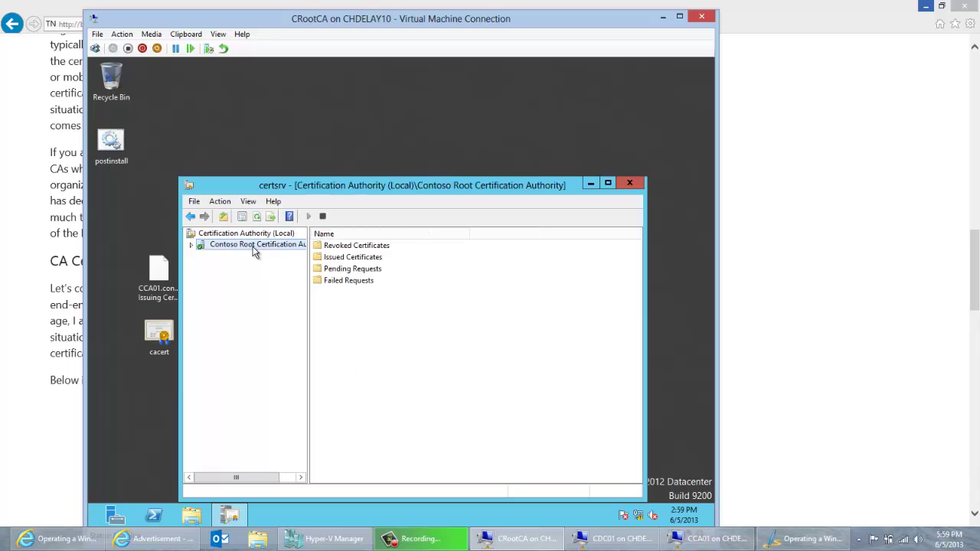
right_click(207, 245)
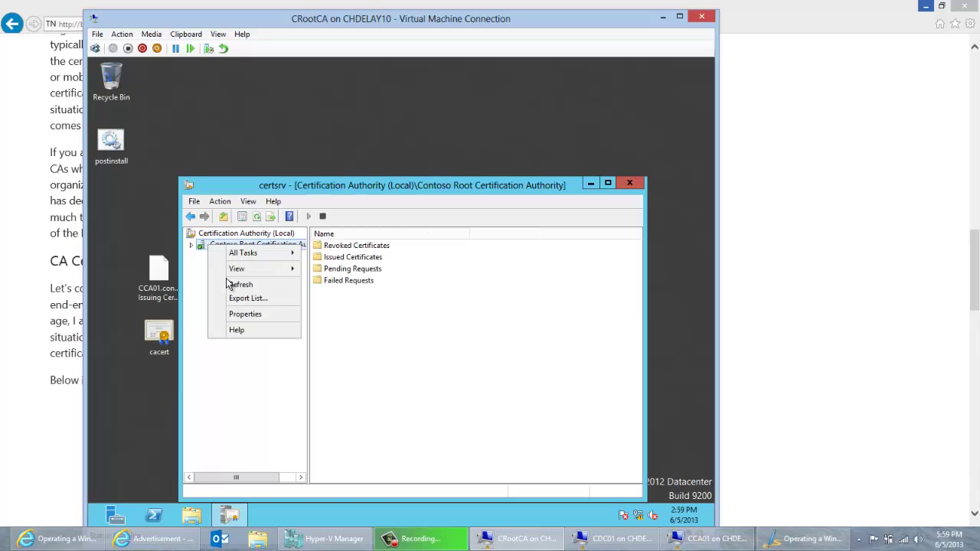
click(240, 318)
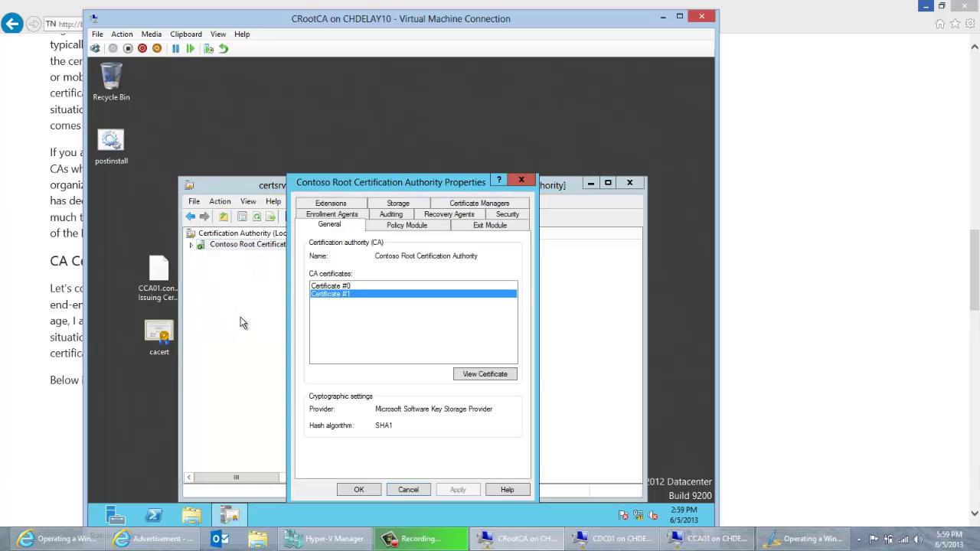
click(483, 374)
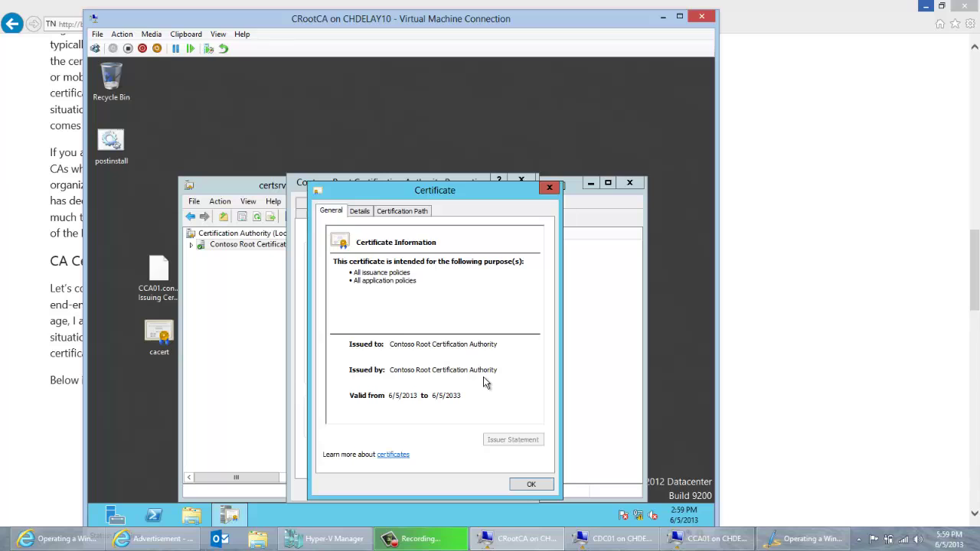
click(359, 214)
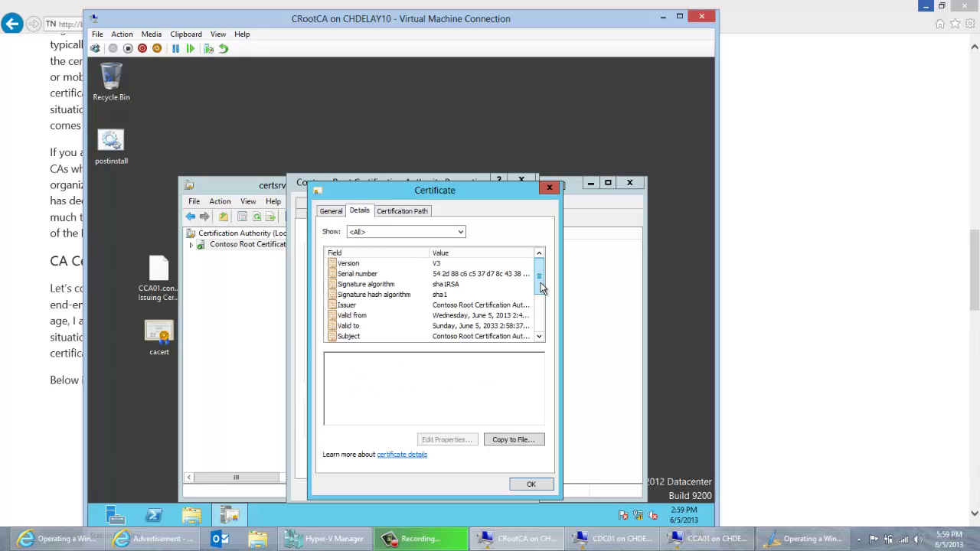
scroll(541, 287, down, 2)
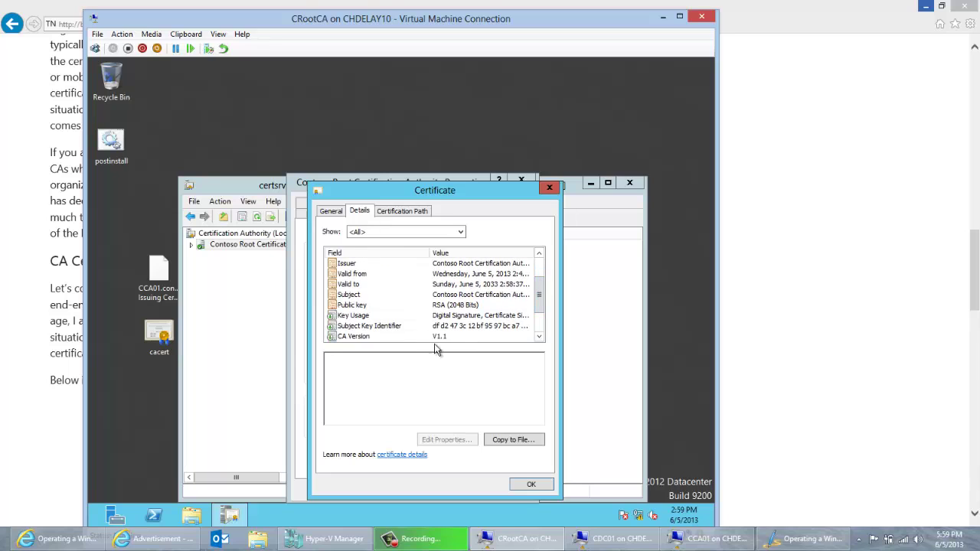
- Examine the CA Version field of Certificate #1, and close the certificate and the root CA's properties
click(434, 338)
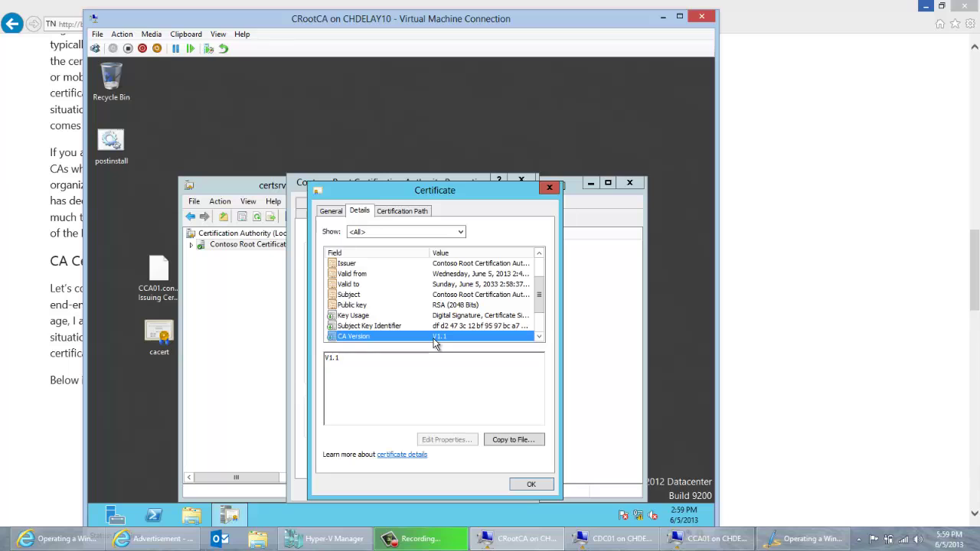
click(531, 484)
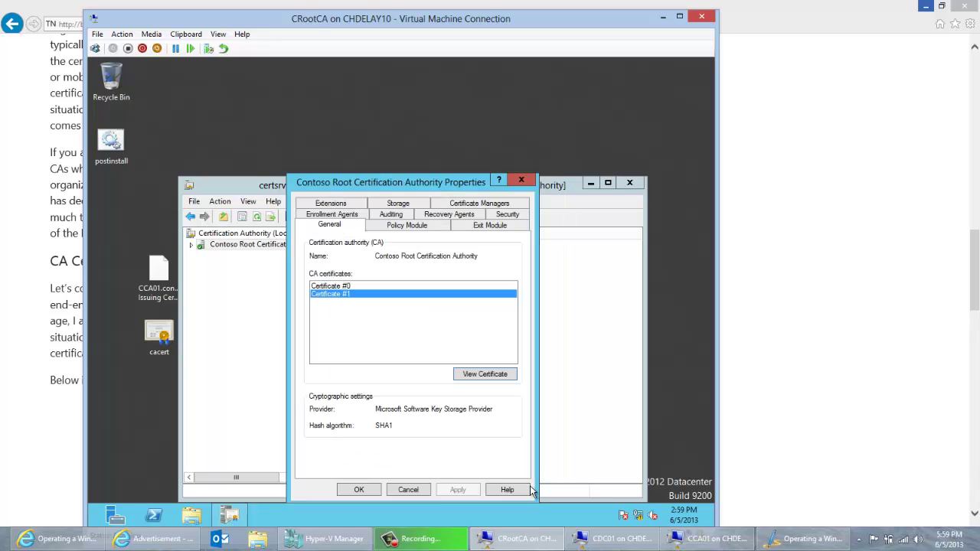
click(408, 490)
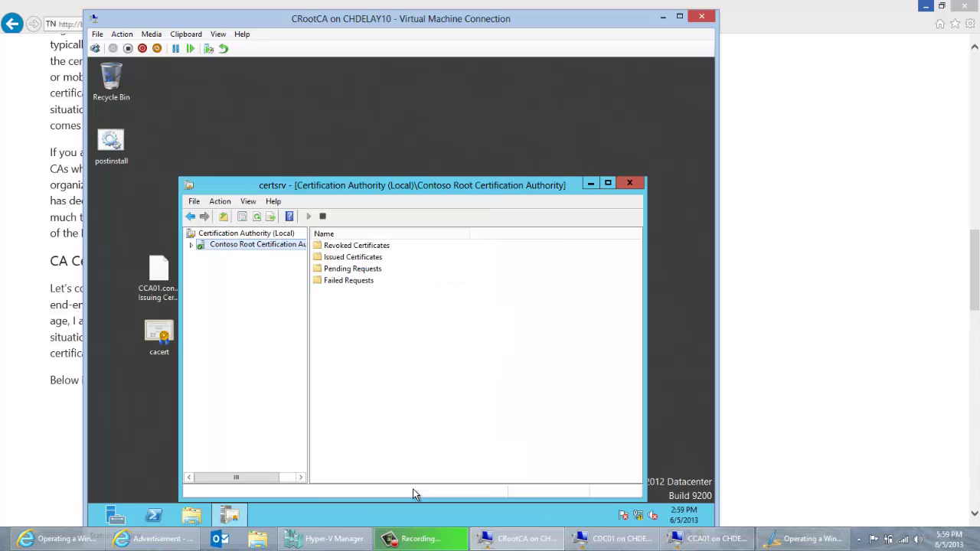
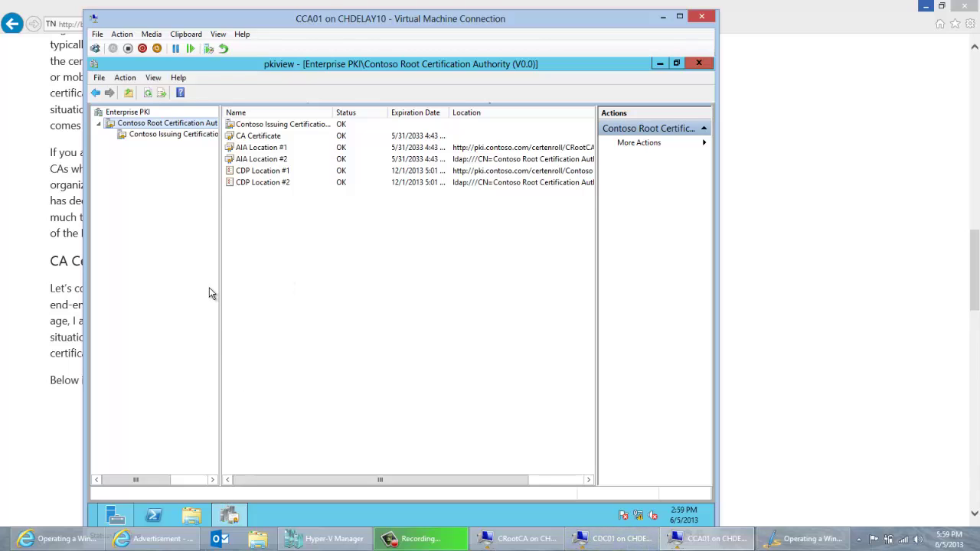
- On the CCA01 virtual machine, launch the Certification Authority console and view Certificate #0 from the Contoso Issuing Certification Authority 01 properties
key(super)
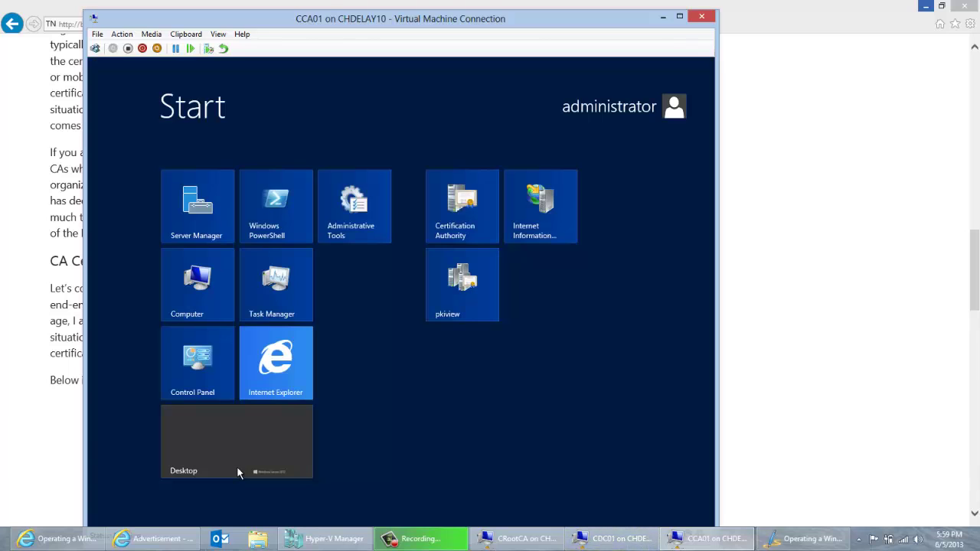
key(super)
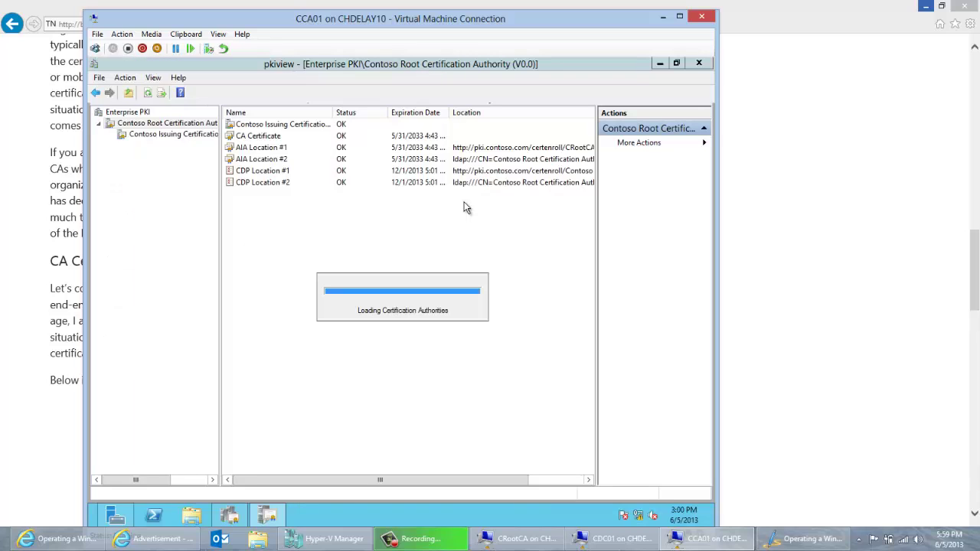
click(273, 245)
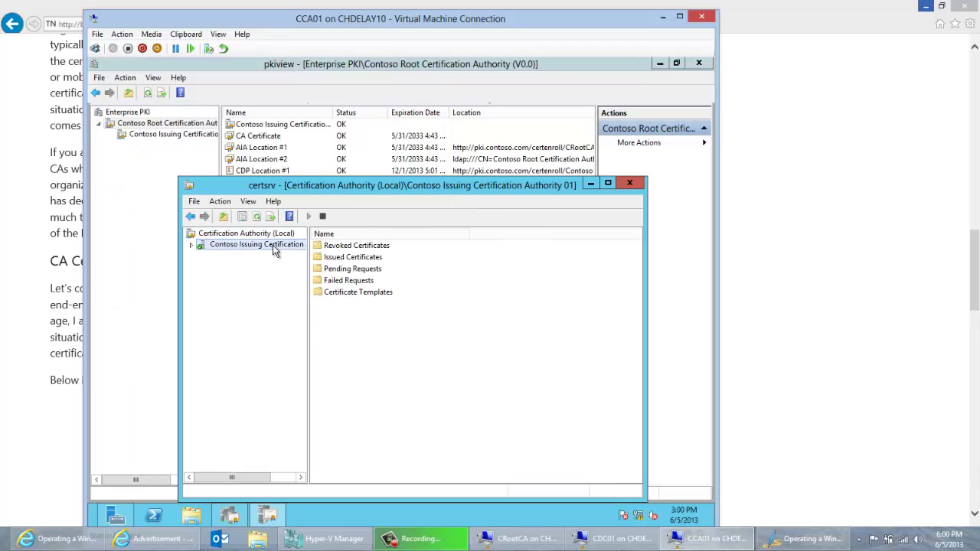
right_click(272, 245)
click(297, 320)
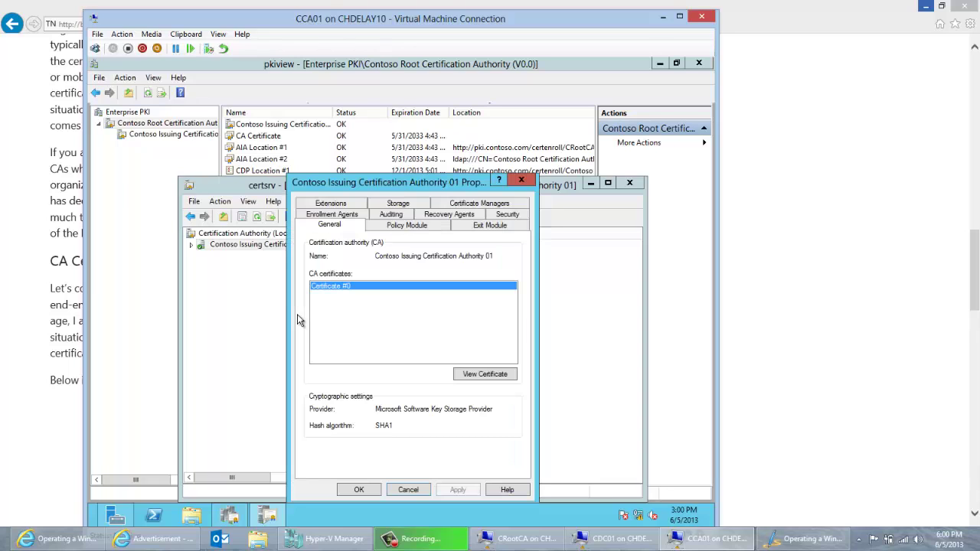
click(477, 375)
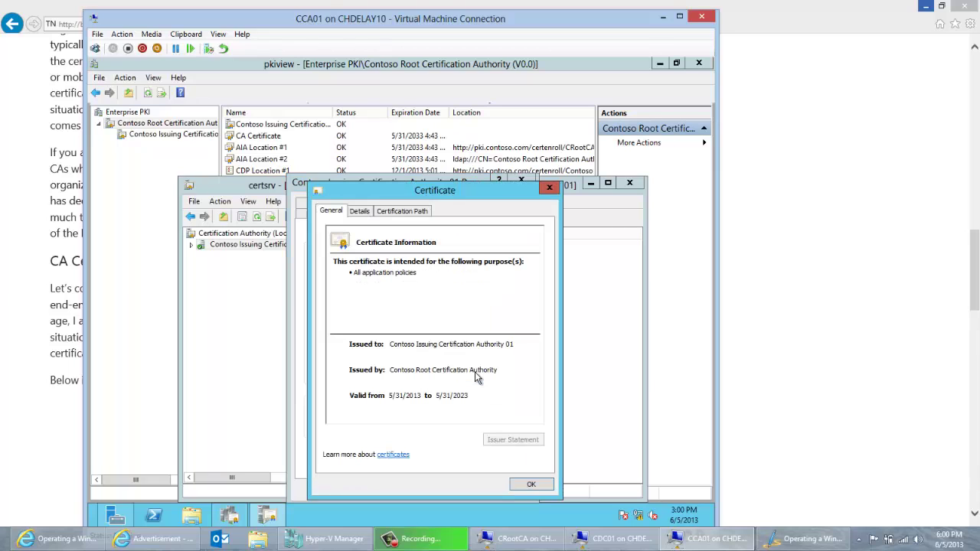
- Examine the LDAP and HTTP URLs in the Authority Information Access field of the issuing CA certificate's details
click(365, 217)
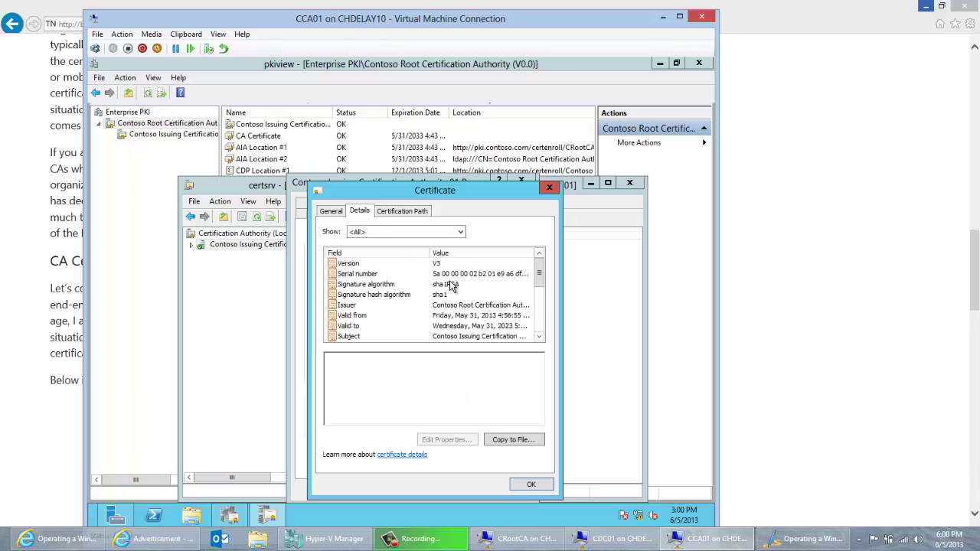
drag(539, 273, 539, 309)
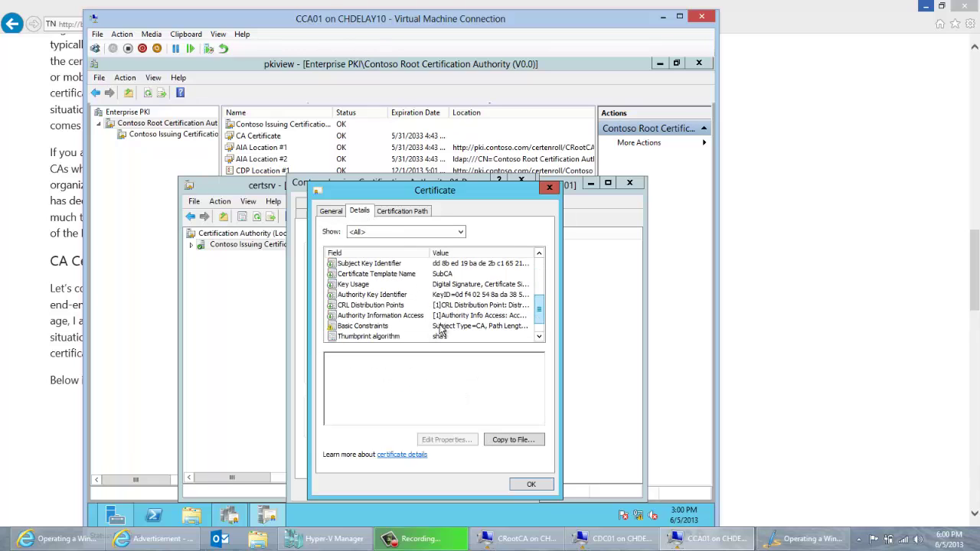
click(372, 317)
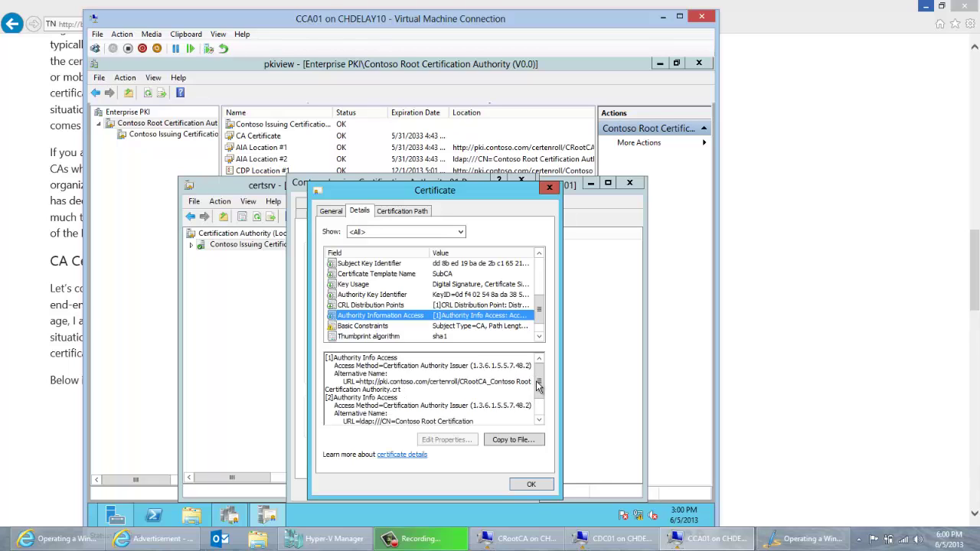
drag(538, 387, 538, 400)
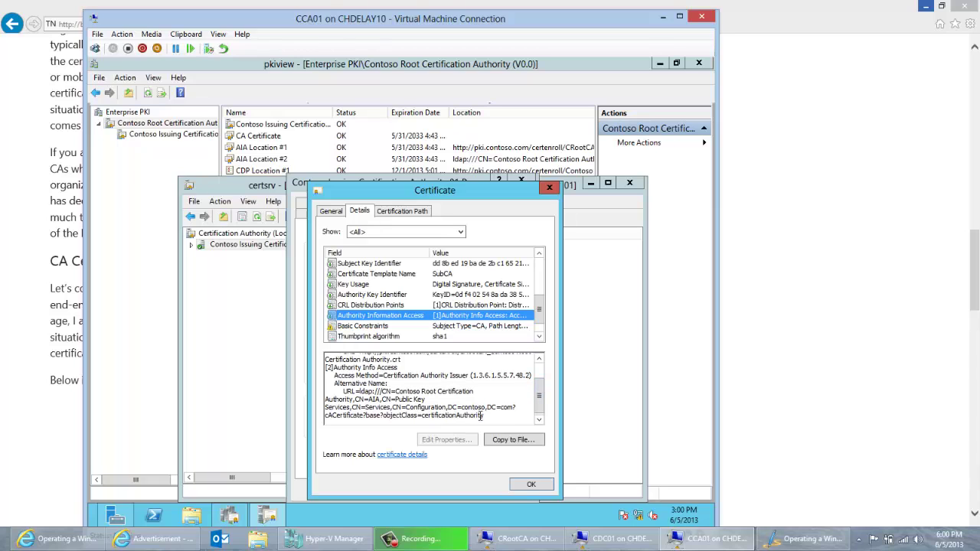
drag(482, 415, 367, 392)
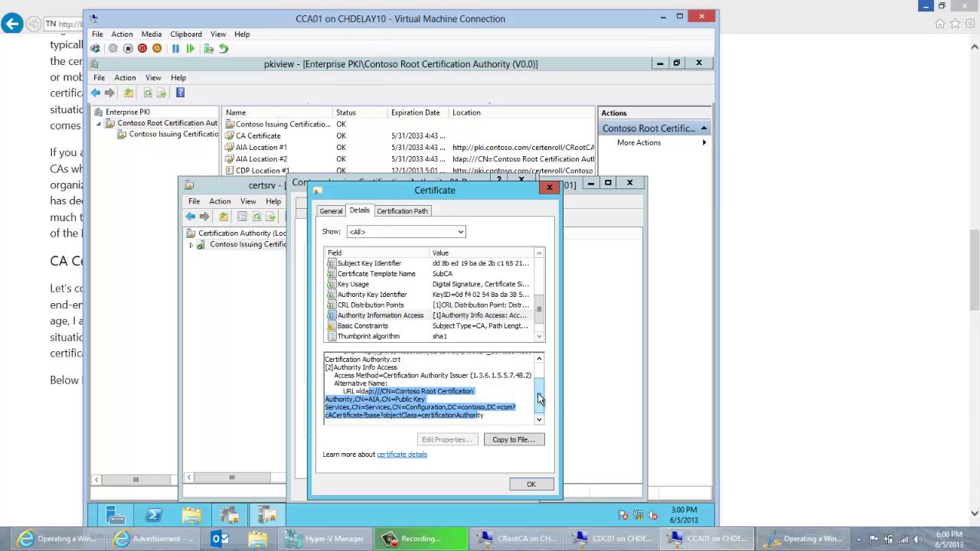
drag(539, 395, 538, 383)
drag(400, 390, 364, 388)
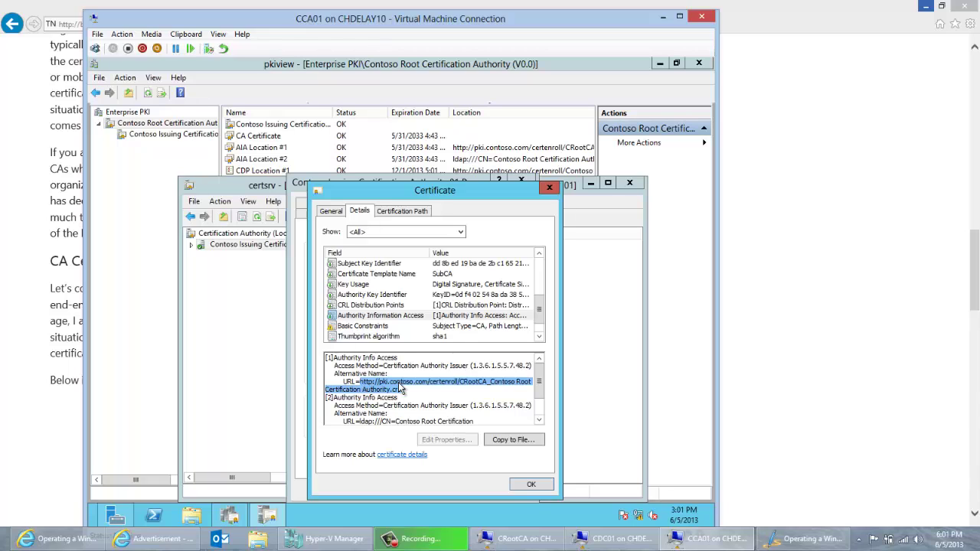
- Examine the URLs in the CRL Distribution Points field, and close the certificate and the issuing CA's properties
click(411, 305)
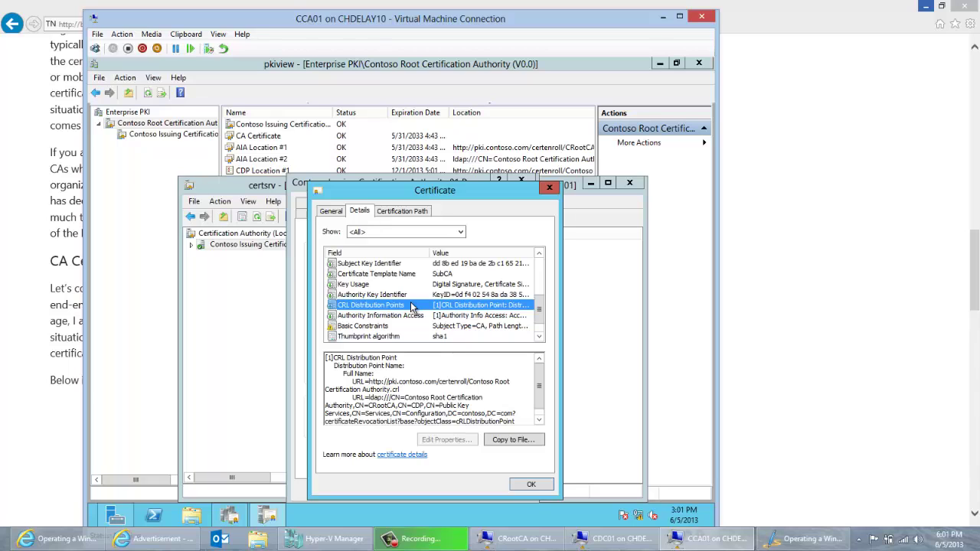
drag(372, 405, 397, 427)
drag(411, 380, 374, 379)
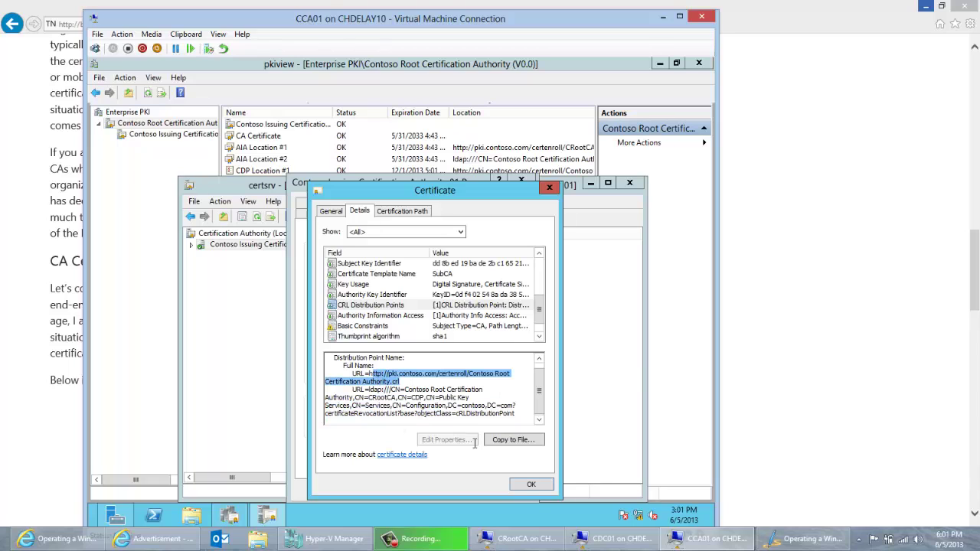
click(532, 488)
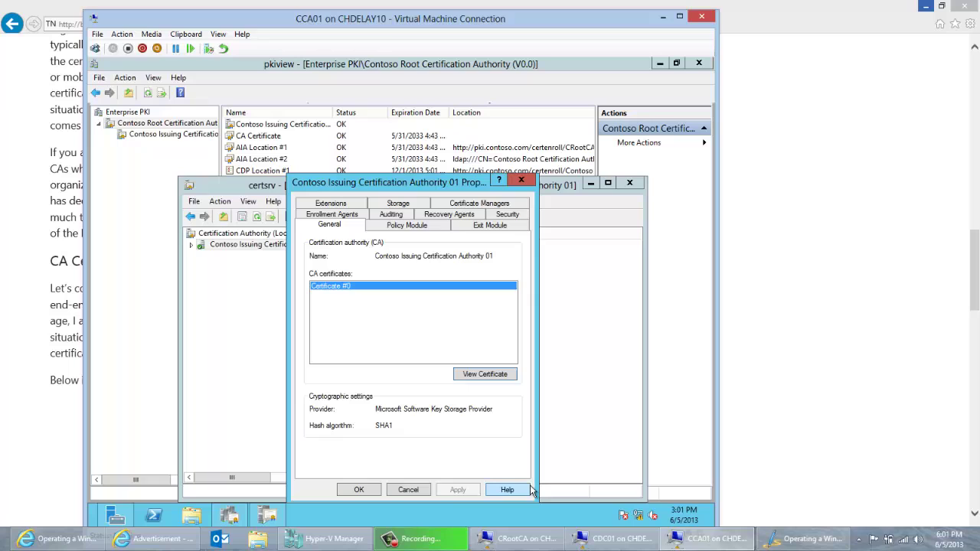
click(414, 487)
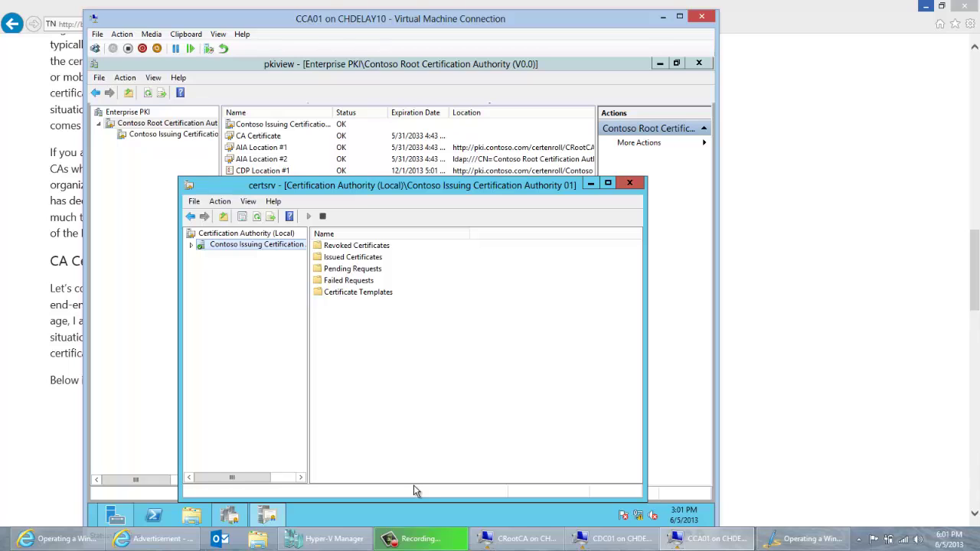
- Open Manage AD Containers for Enterprise PKI in pkiview and inspect the Contoso Root Certification Authority entry in the AIA Container
click(127, 115)
right_click(128, 119)
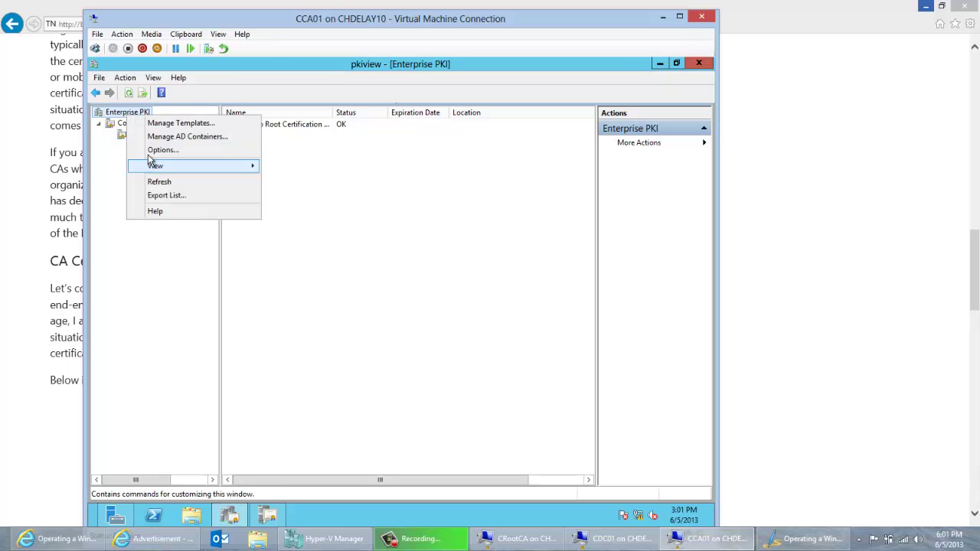
click(163, 140)
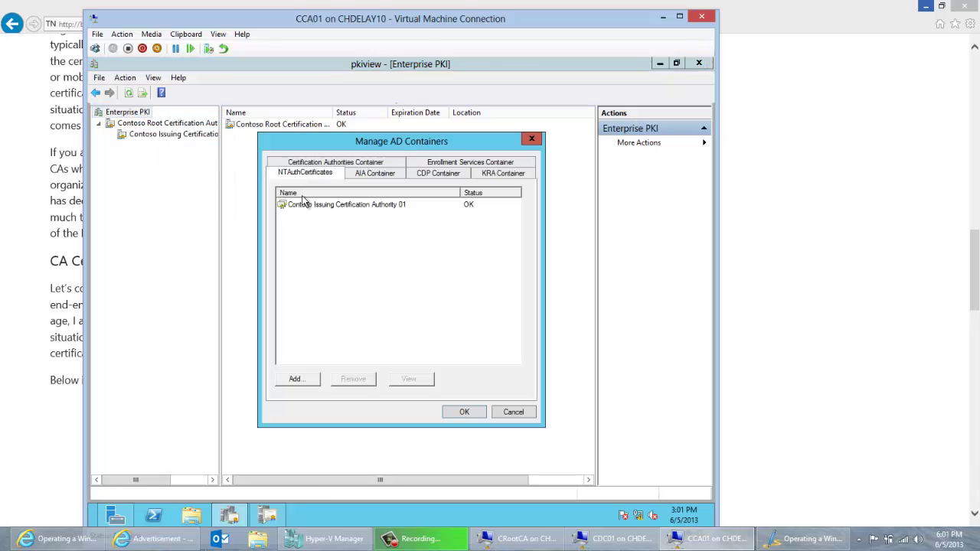
click(388, 176)
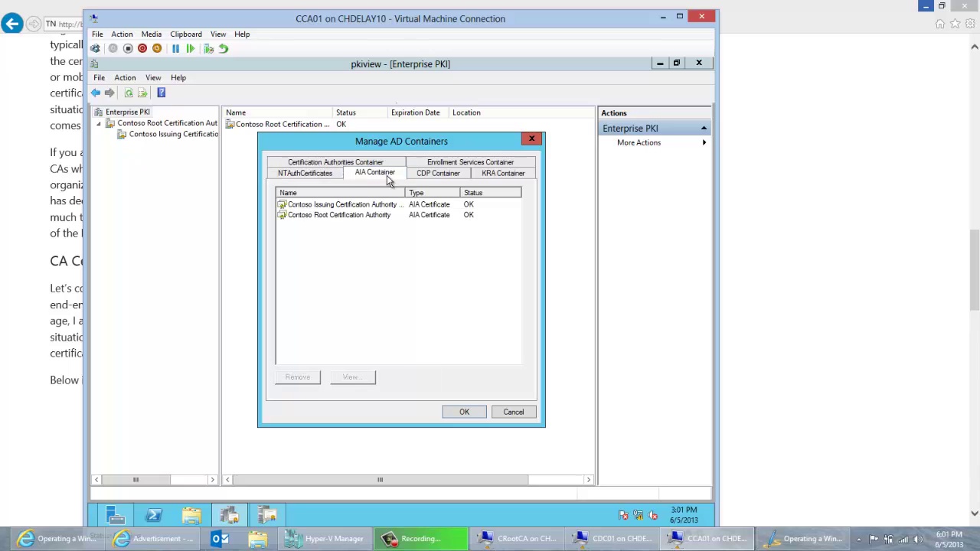
click(376, 216)
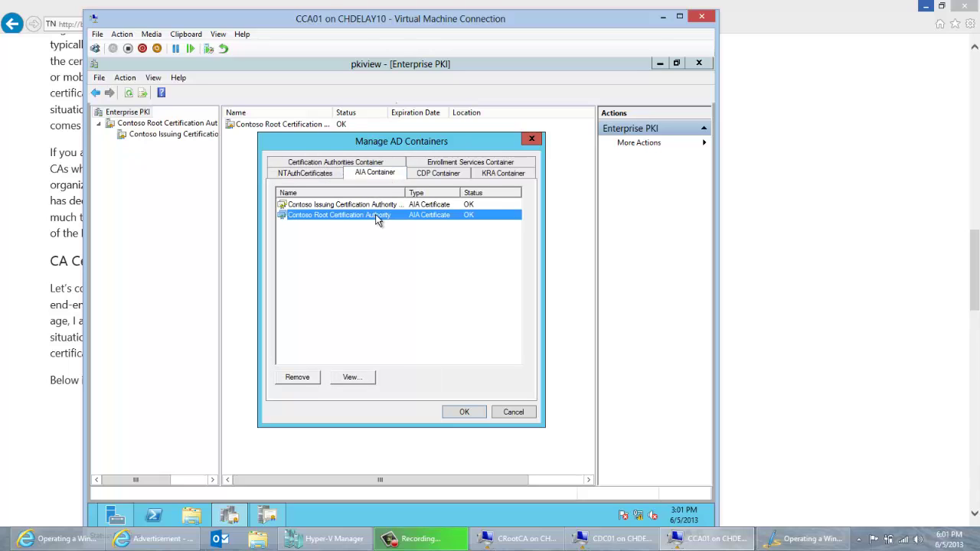
- Review the published entries in the CDP, AIA and Certification Authorities containers, including the root CA's entry
click(441, 173)
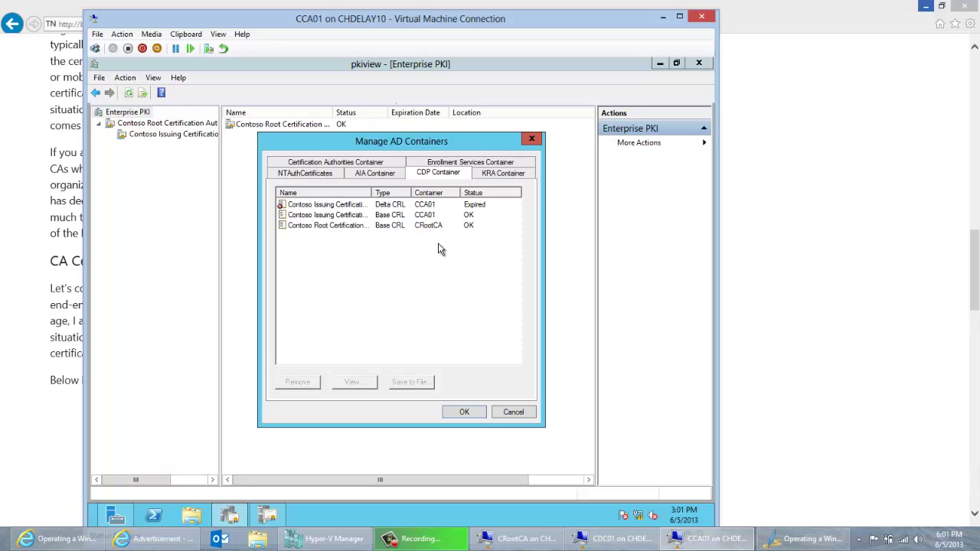
click(376, 176)
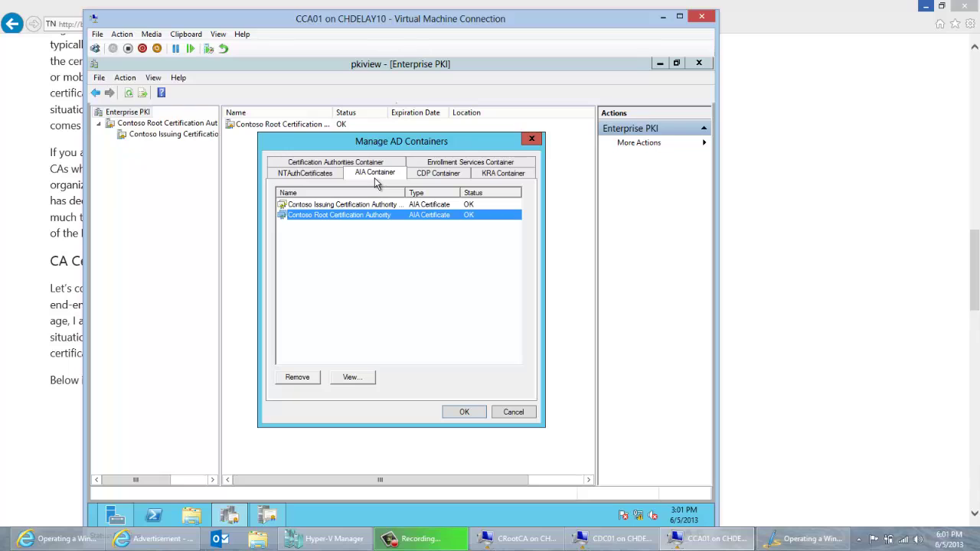
click(348, 162)
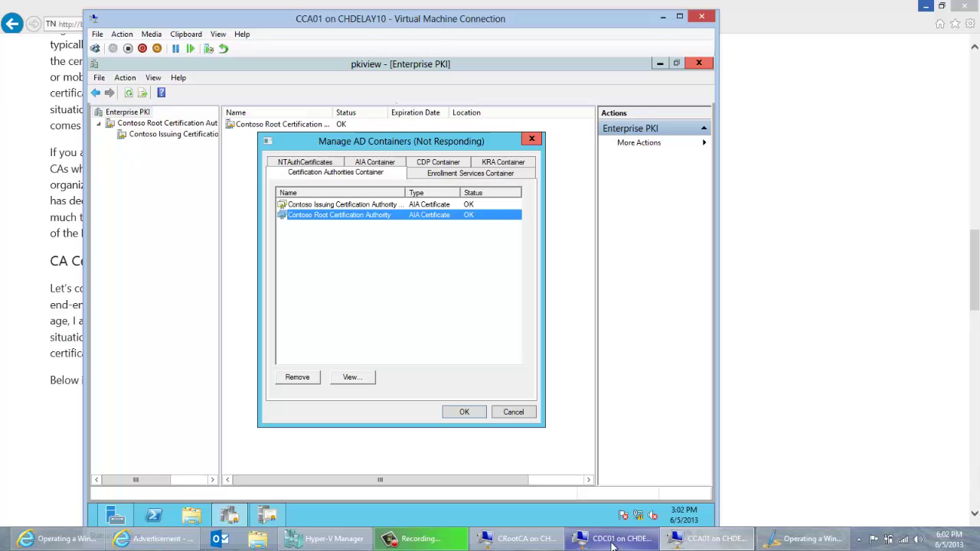
mouse_move(612, 545)
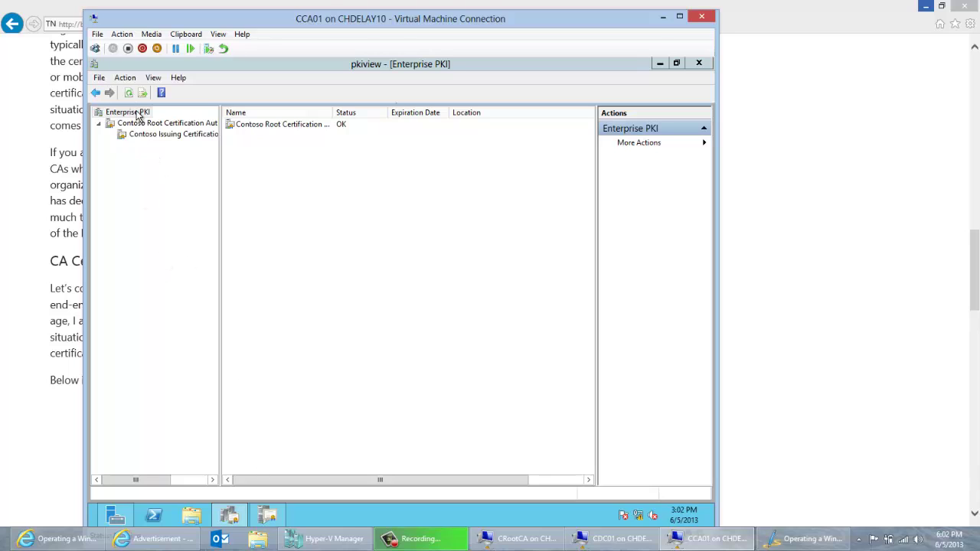
click(268, 515)
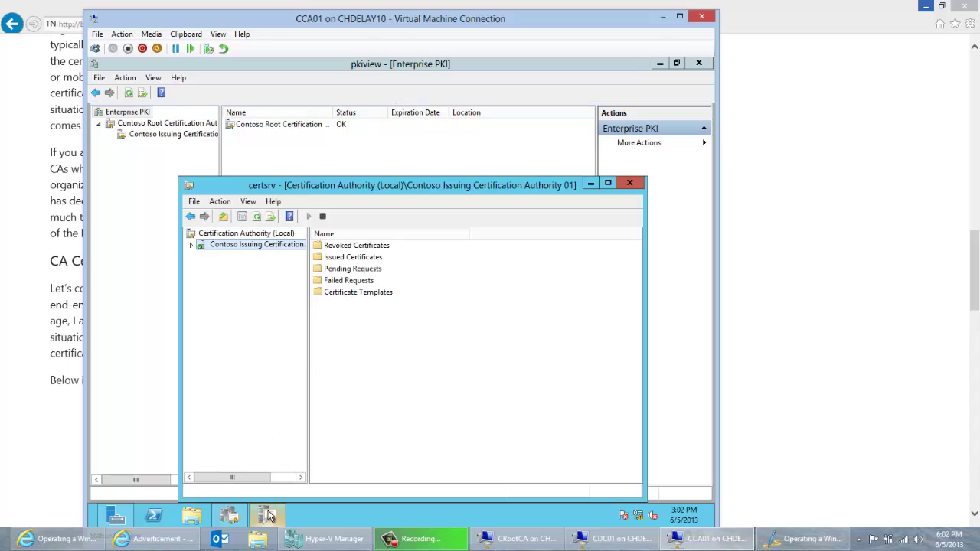
click(656, 65)
click(370, 205)
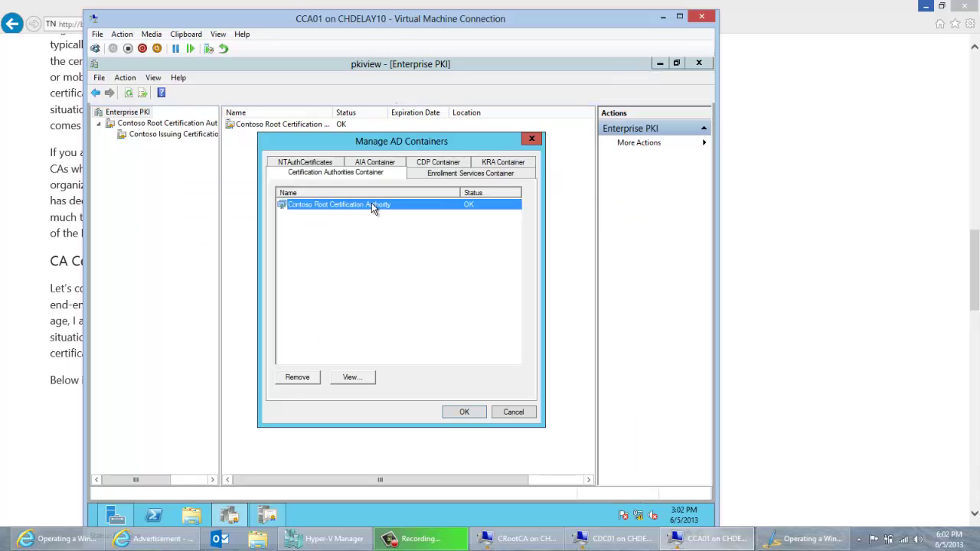
click(376, 164)
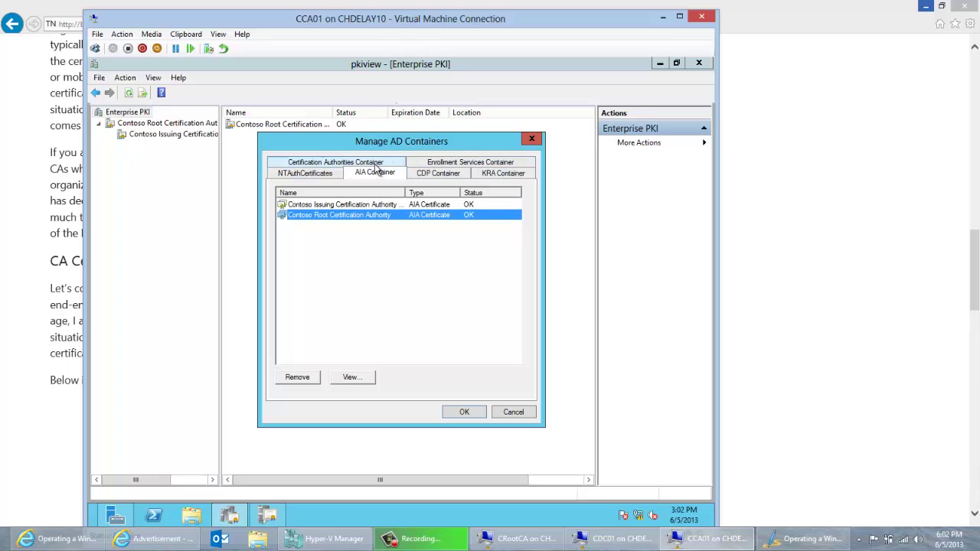
click(434, 175)
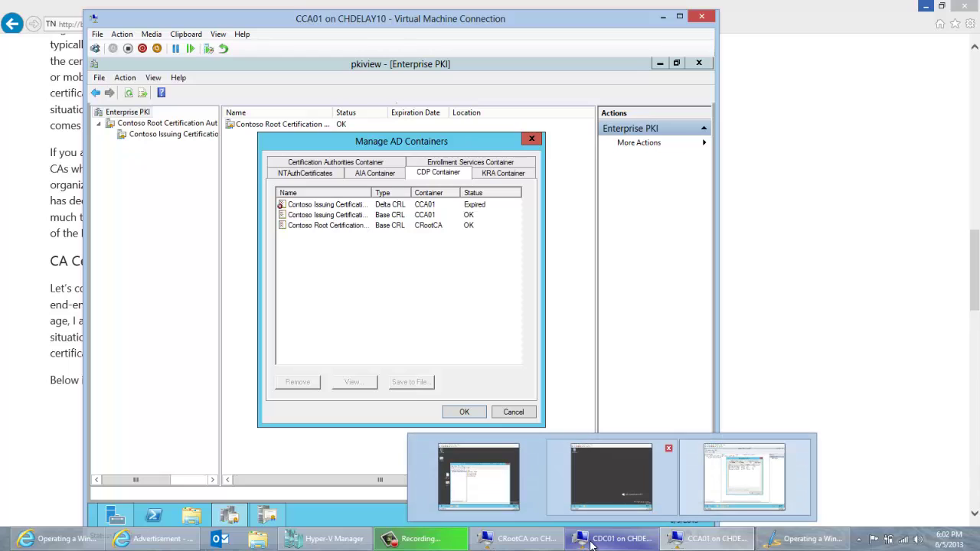
- Switch to the CRootCA virtual machine and open the folder C:\Windows\System32\CertSrv\CertEnroll
click(514, 539)
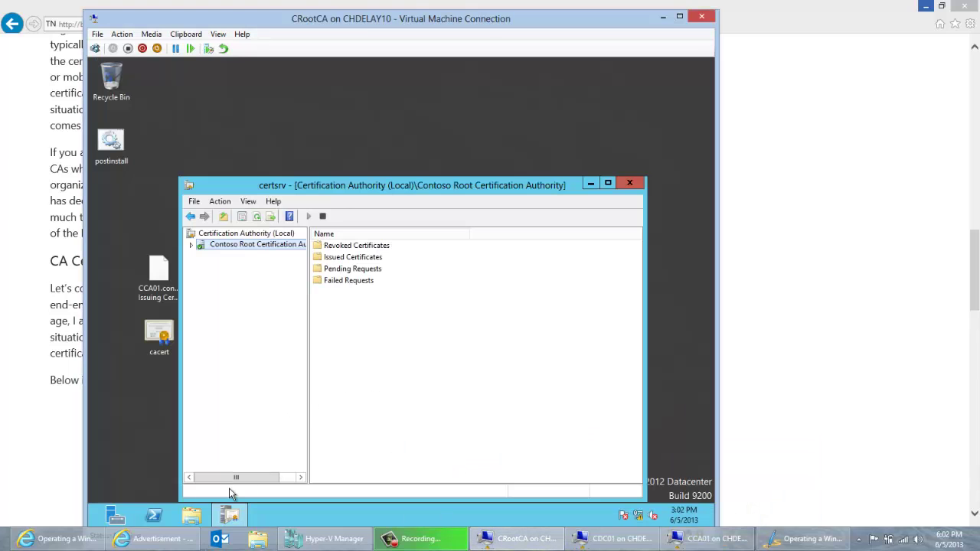
click(197, 519)
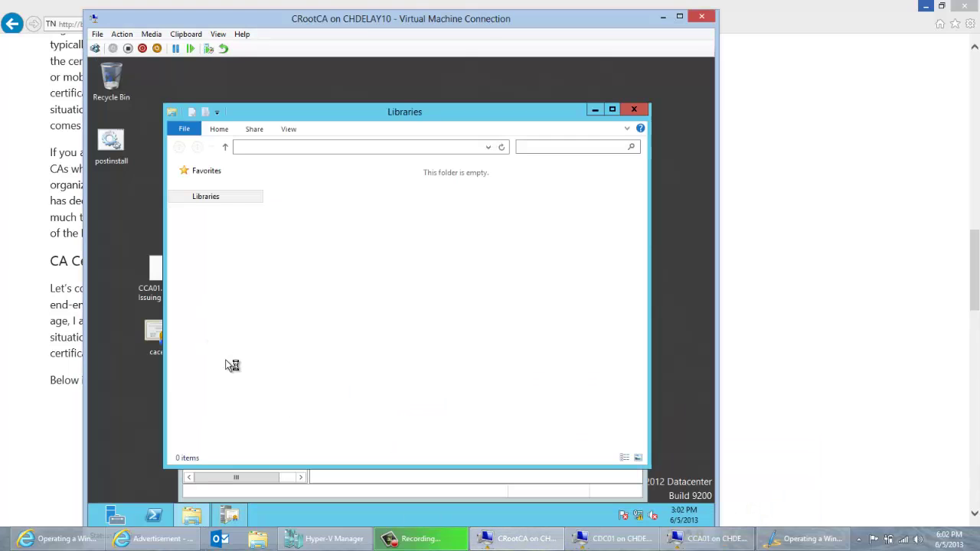
click(260, 314)
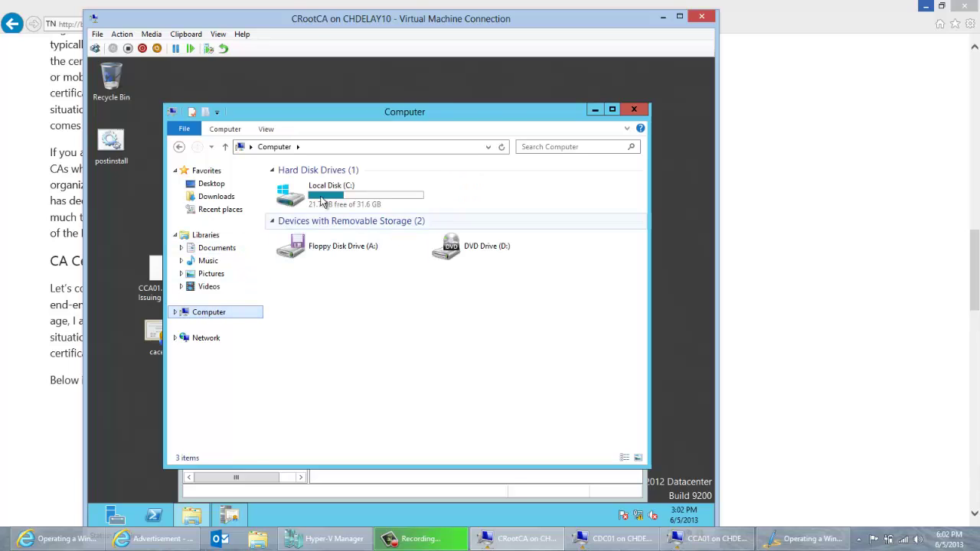
double_click(323, 197)
click(310, 242)
double_click(310, 242)
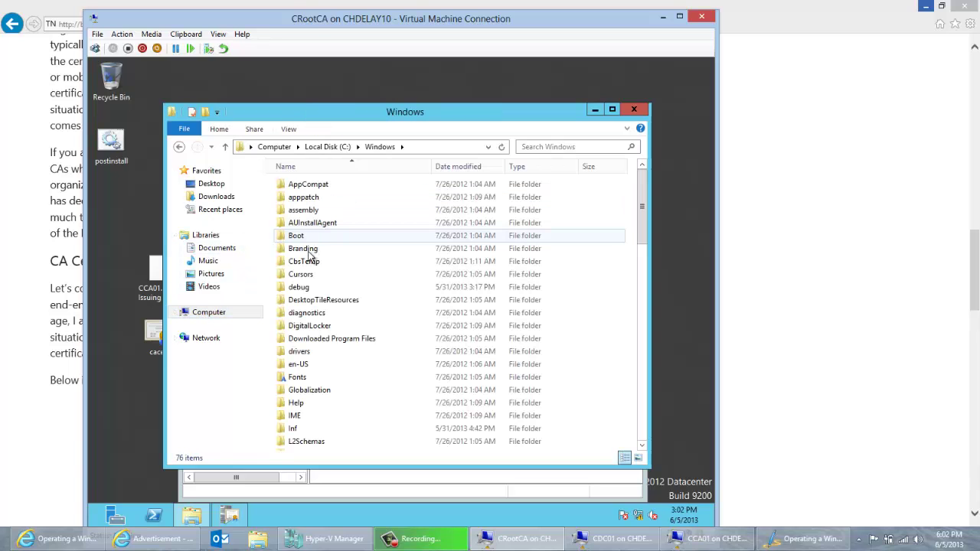
click(310, 262)
text(system)
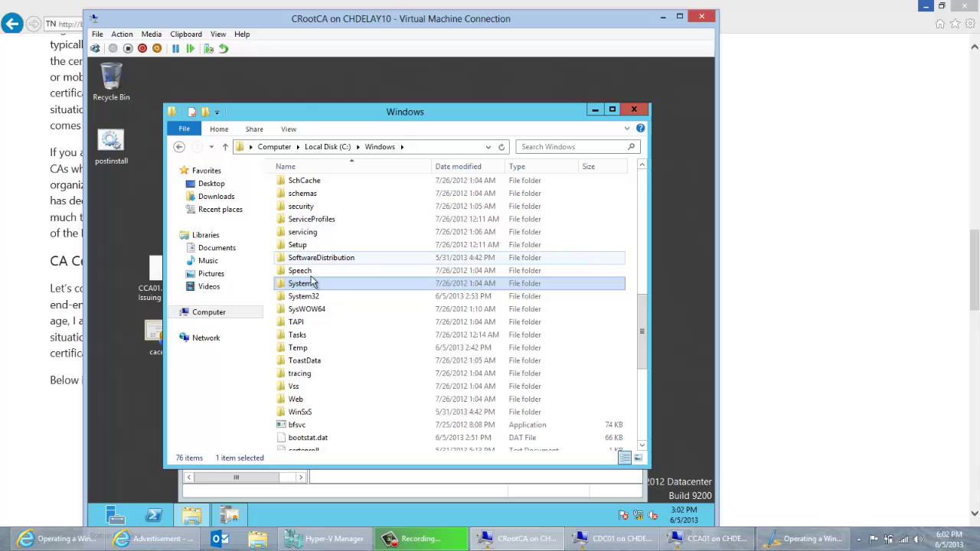
double_click(316, 295)
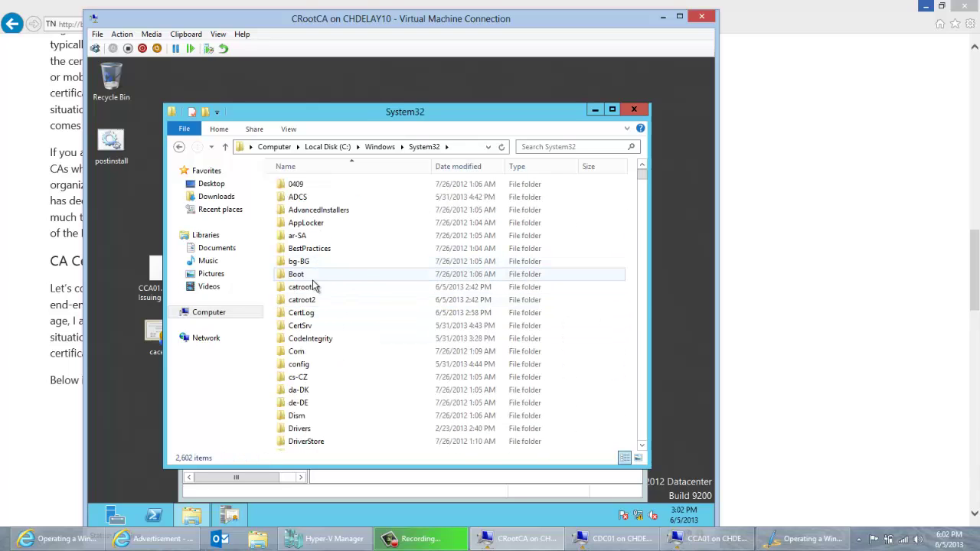
click(308, 326)
double_click(308, 326)
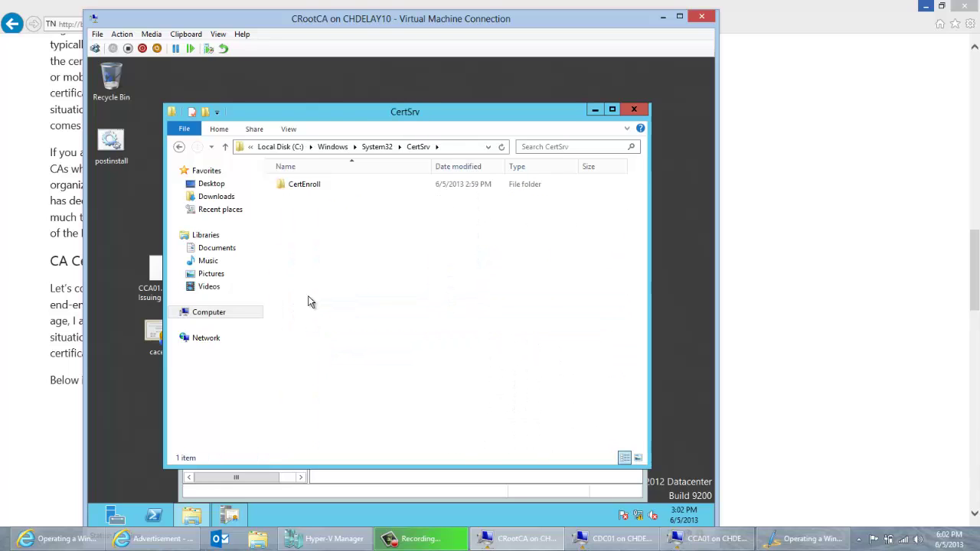
double_click(316, 187)
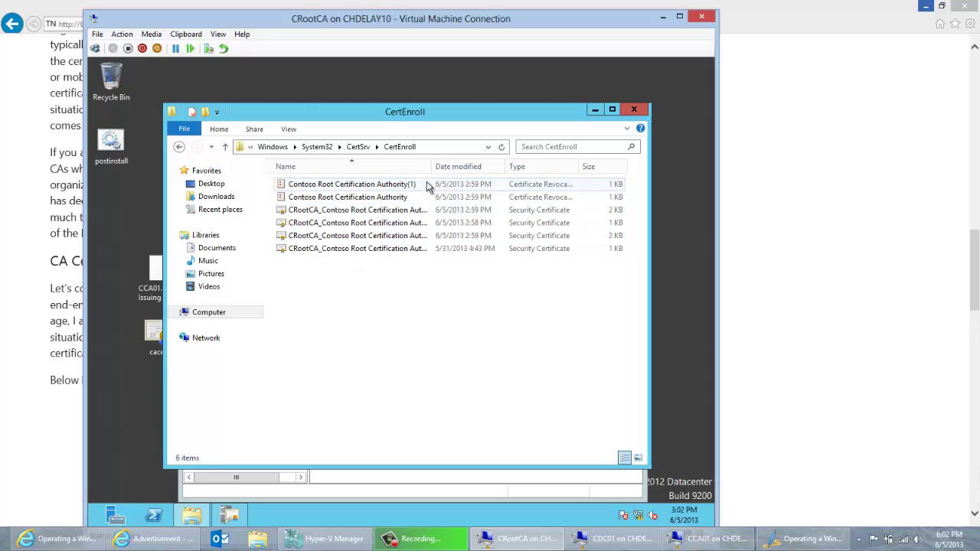
- Widen the Name column in CertEnroll and examine the root CA's certificate, cross-certificate and CRL files
drag(430, 166, 512, 167)
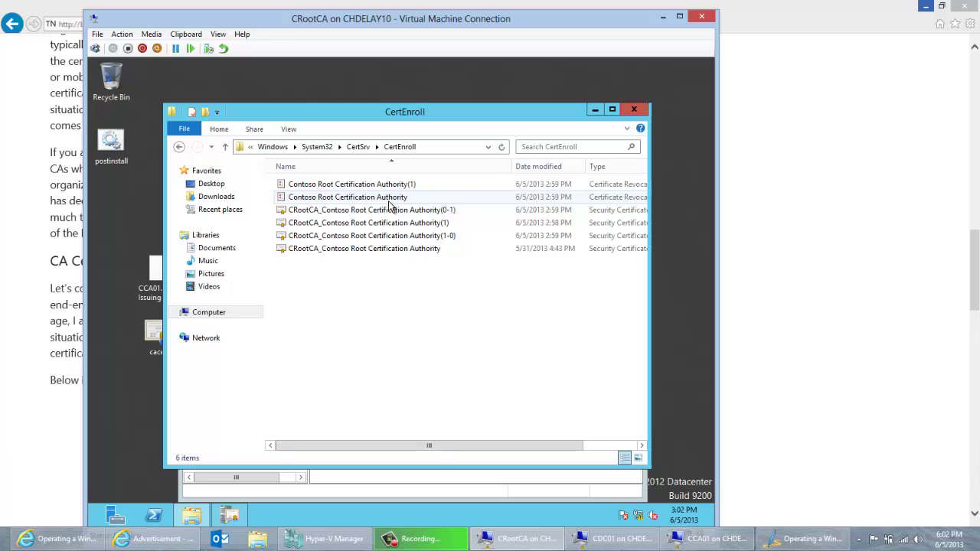
click(390, 250)
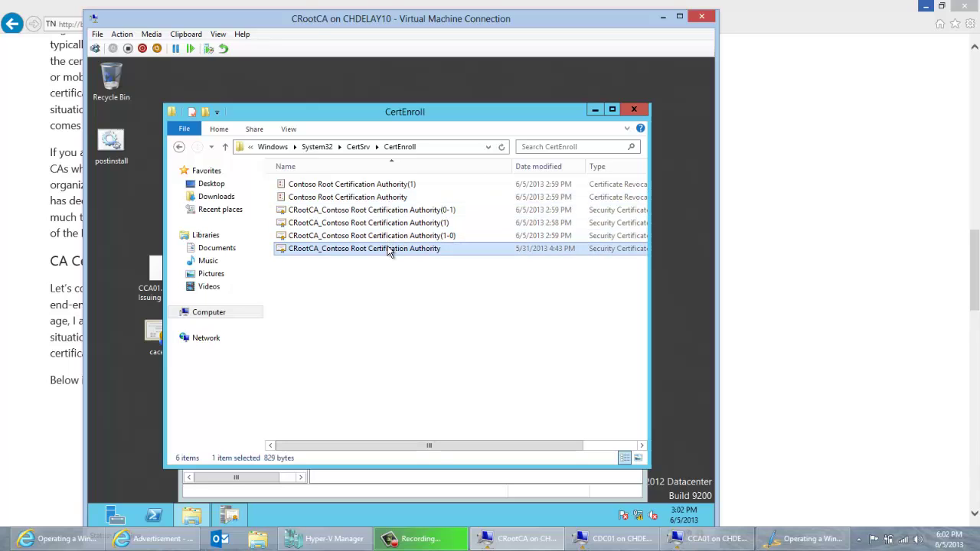
click(404, 224)
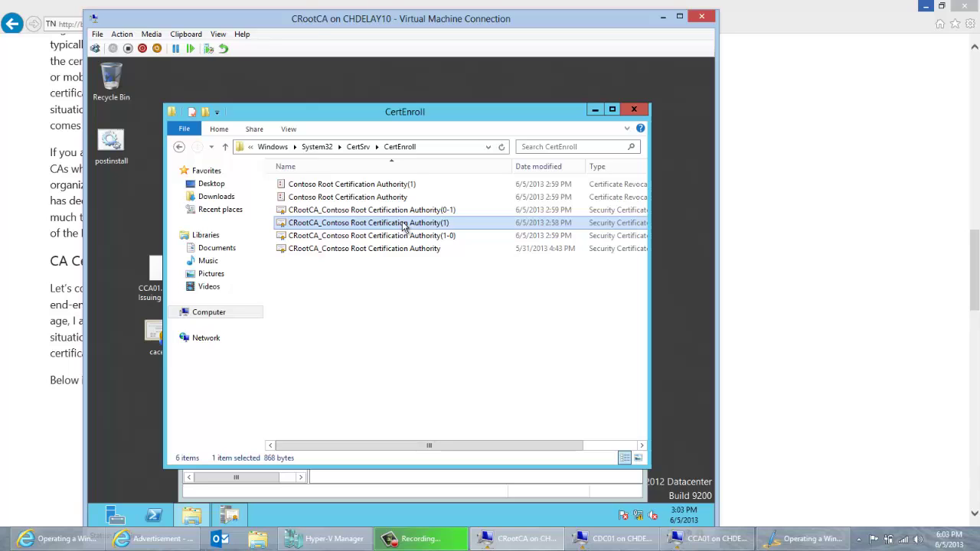
click(405, 237)
click(418, 211)
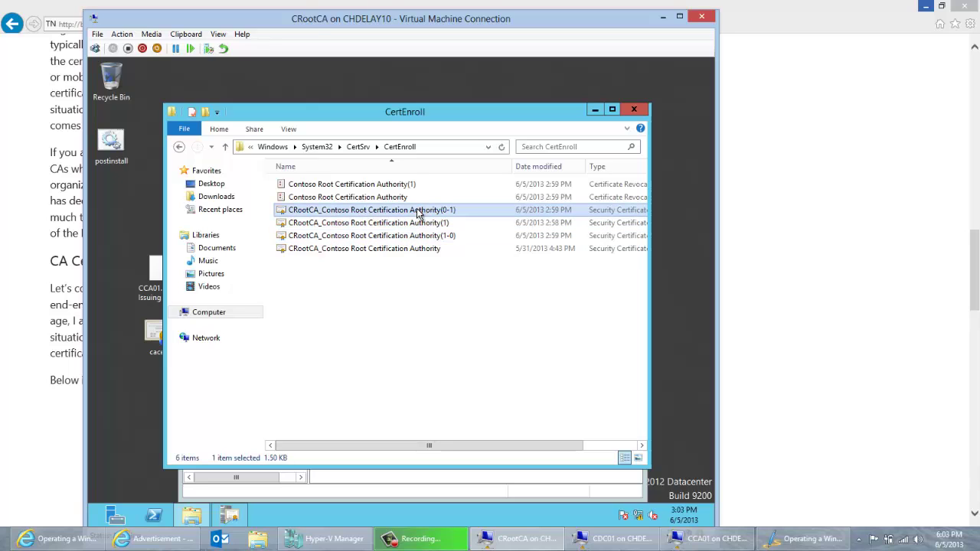
click(370, 198)
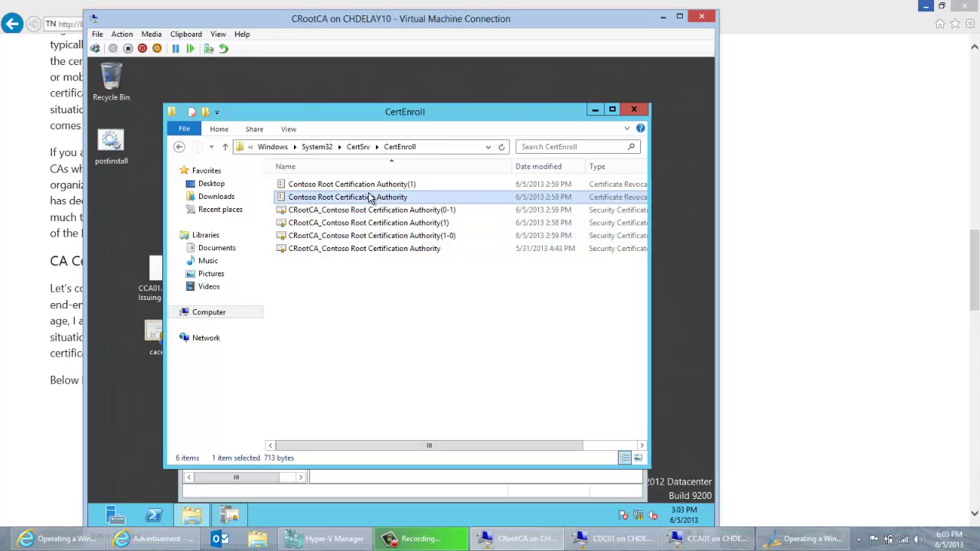
- Copy the renewed CA's files, Contoso Root Certification Authority(1) and CRootCA_Contoso Root Certification Authority(1), from CertEnroll
click(376, 184)
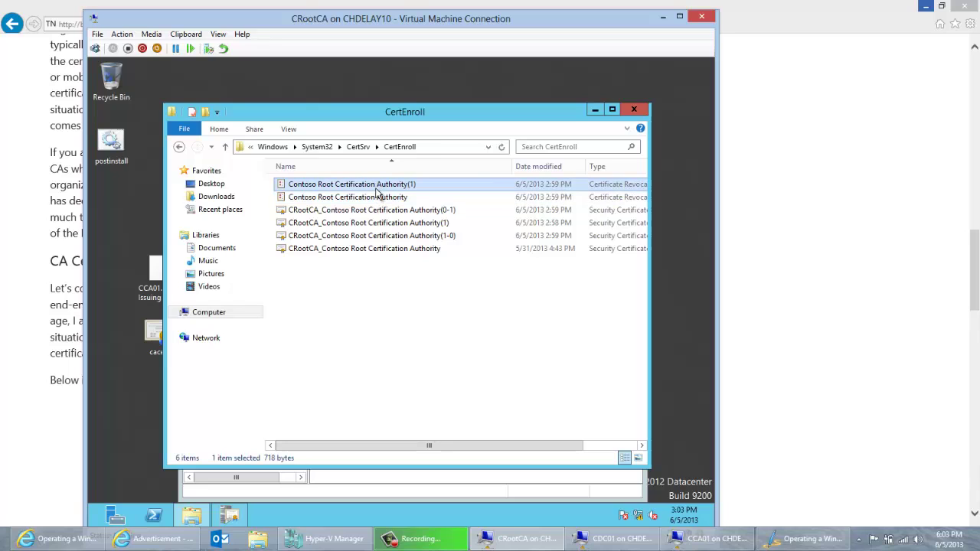
ctrl+click(385, 230)
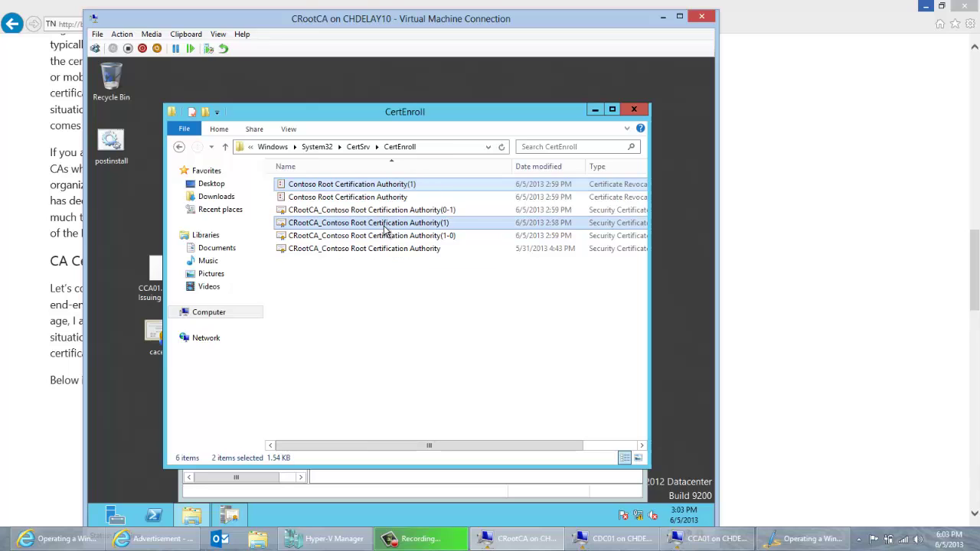
right_click(385, 230)
click(413, 291)
click(194, 515)
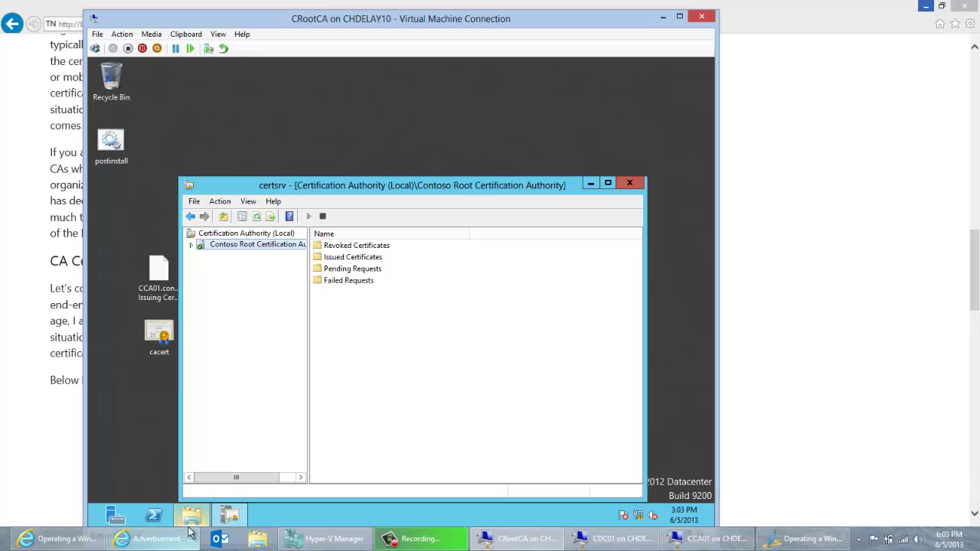
click(194, 520)
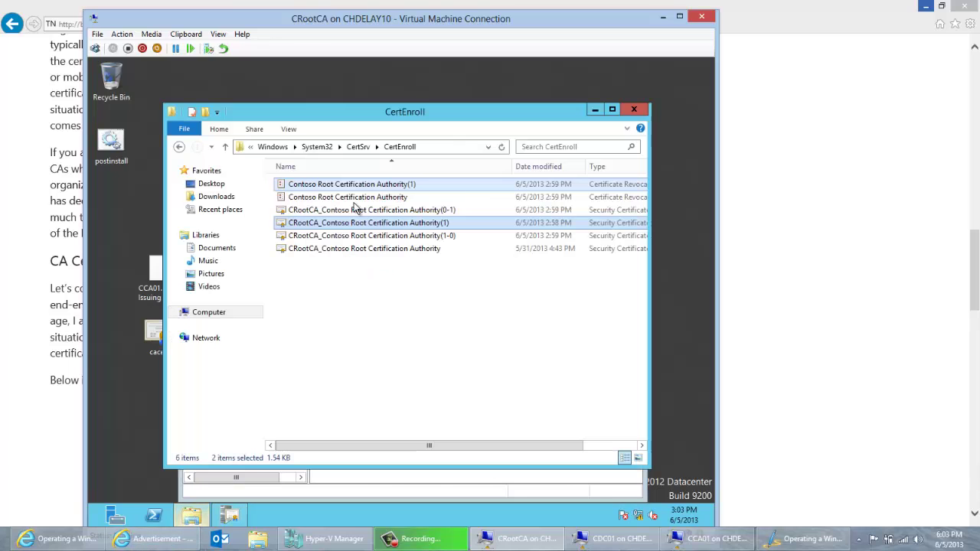
click(439, 146)
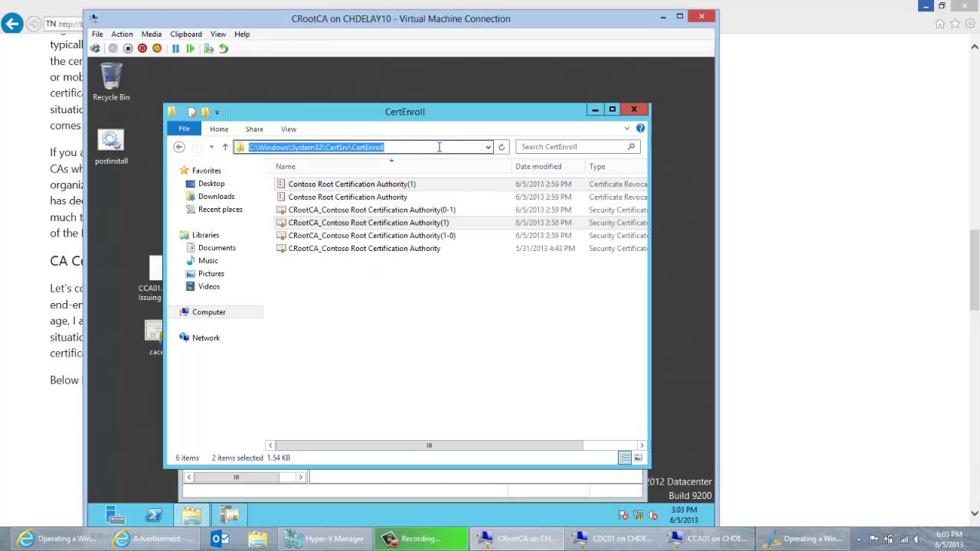
text(\\)
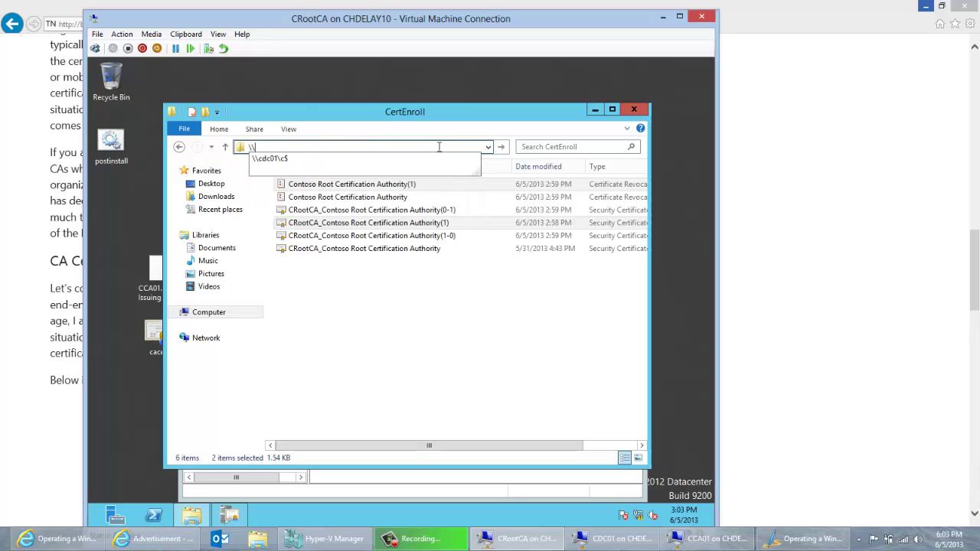
key(Down)
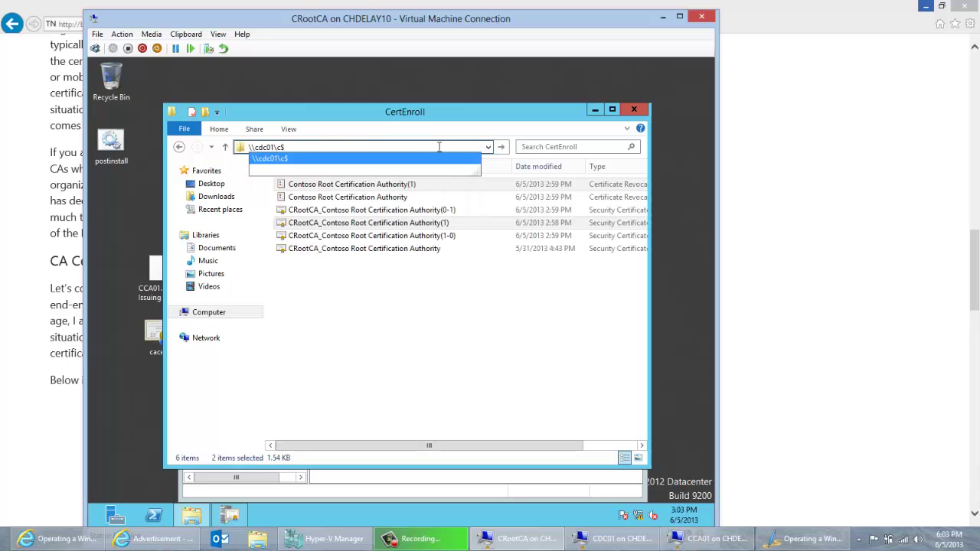
key(Return)
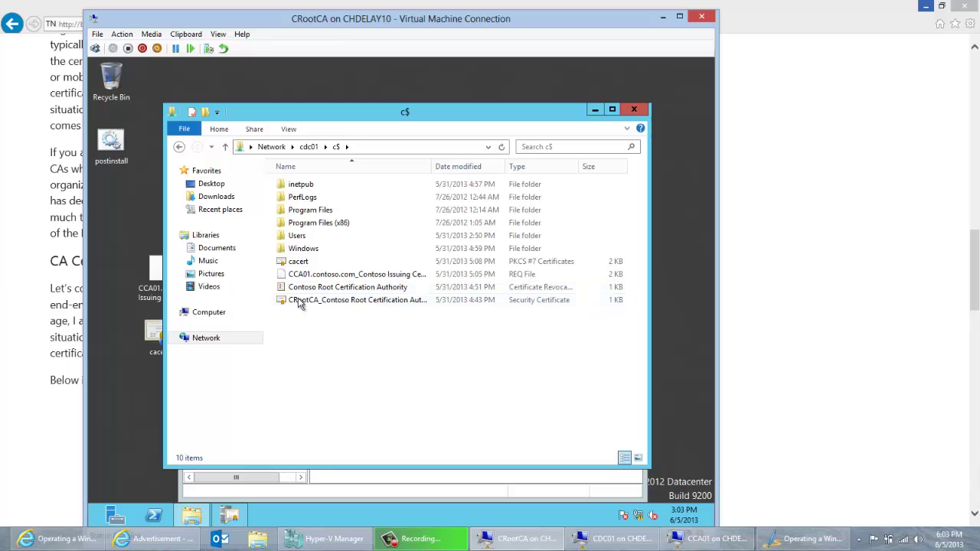
- Paste the copied certificate and CRL onto the root CA's own Desktop
click(214, 185)
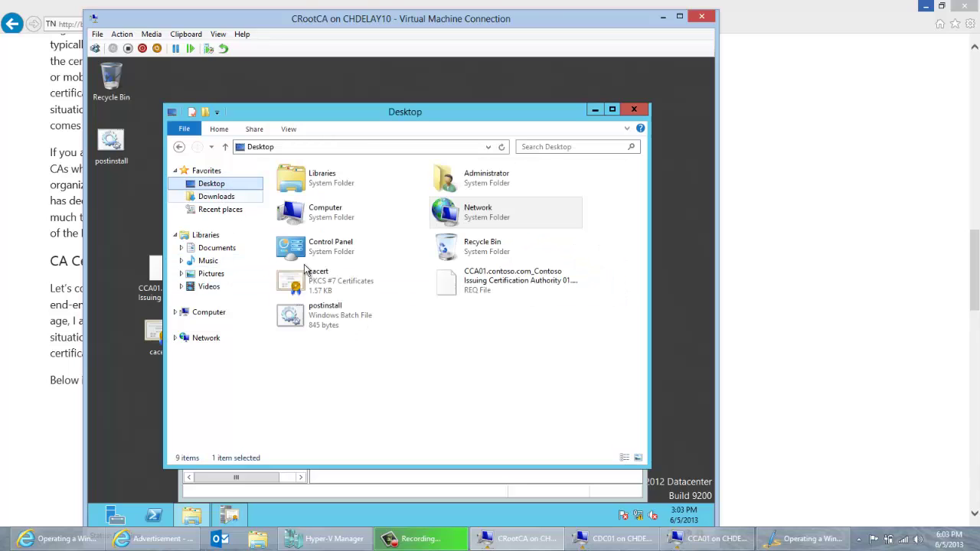
right_click(406, 349)
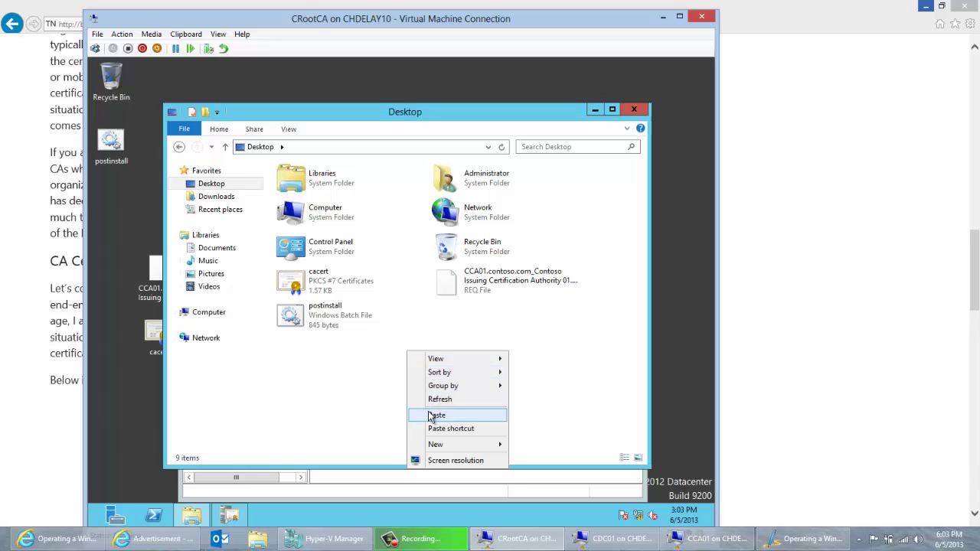
click(431, 415)
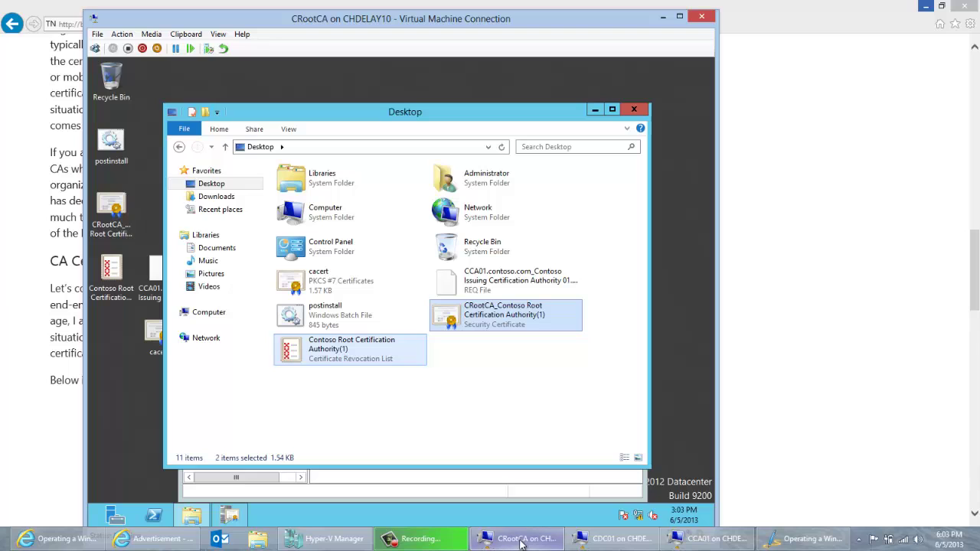
- Paste the copied certificate and CRL into \\cdc01\c$\Users\Administrator\Desktop
mouse_move(525, 542)
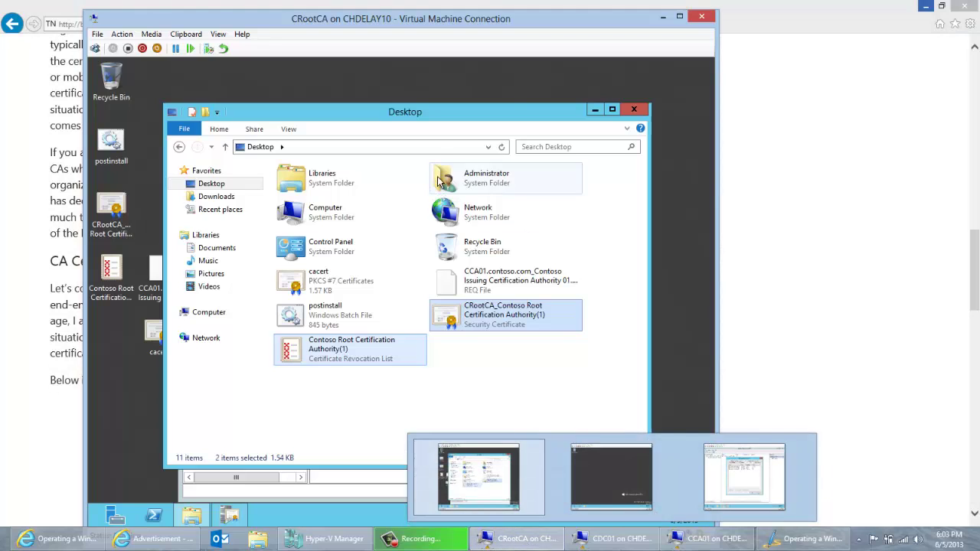
click(435, 147)
text(\\)
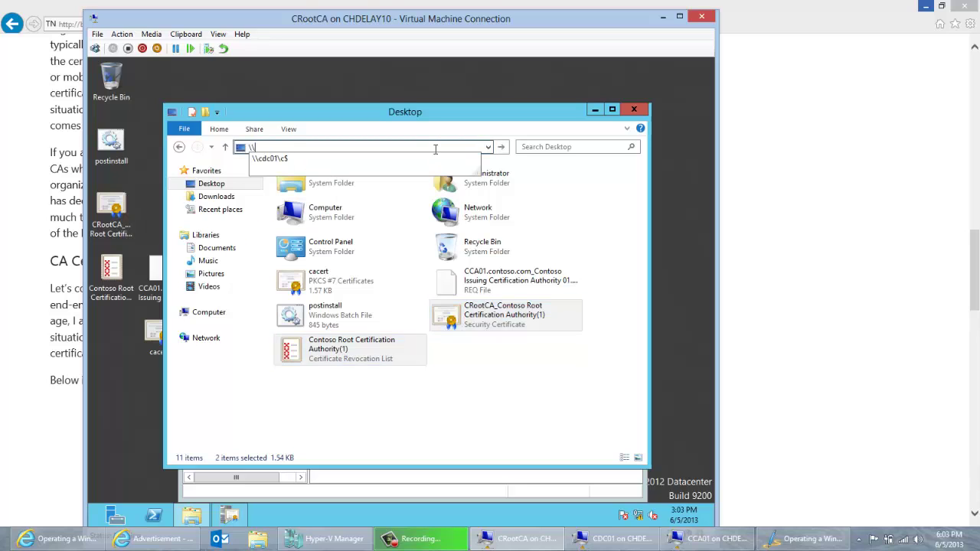
key(Down)
key(Return)
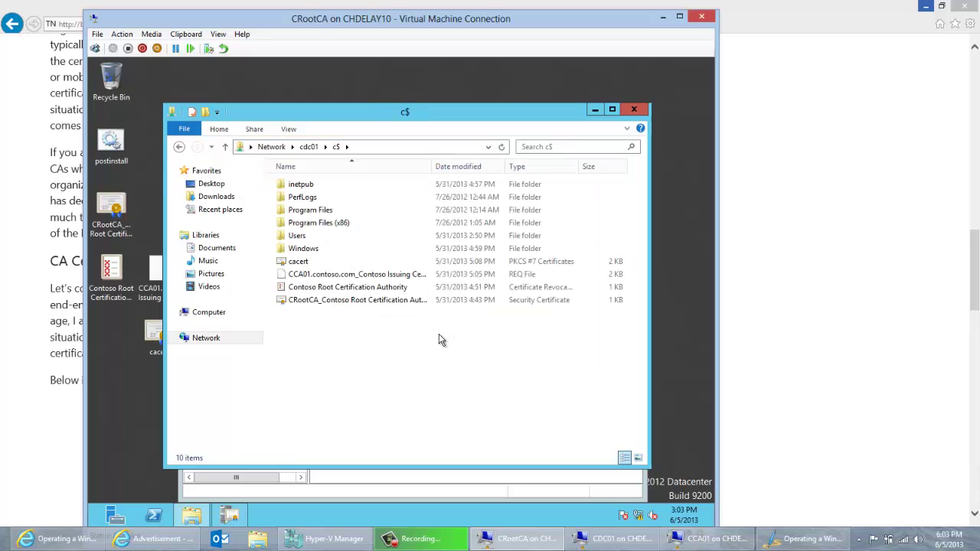
double_click(301, 235)
double_click(293, 185)
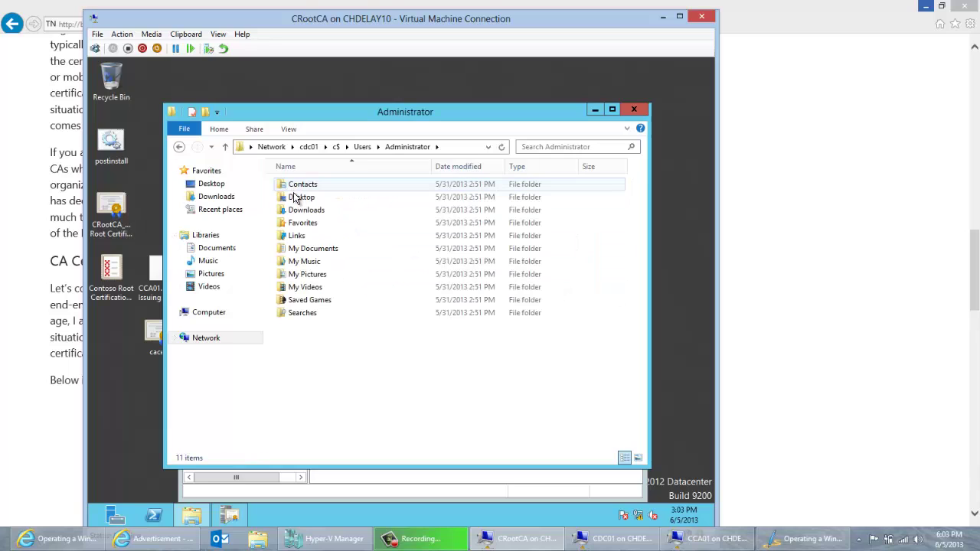
click(296, 197)
double_click(295, 198)
right_click(312, 273)
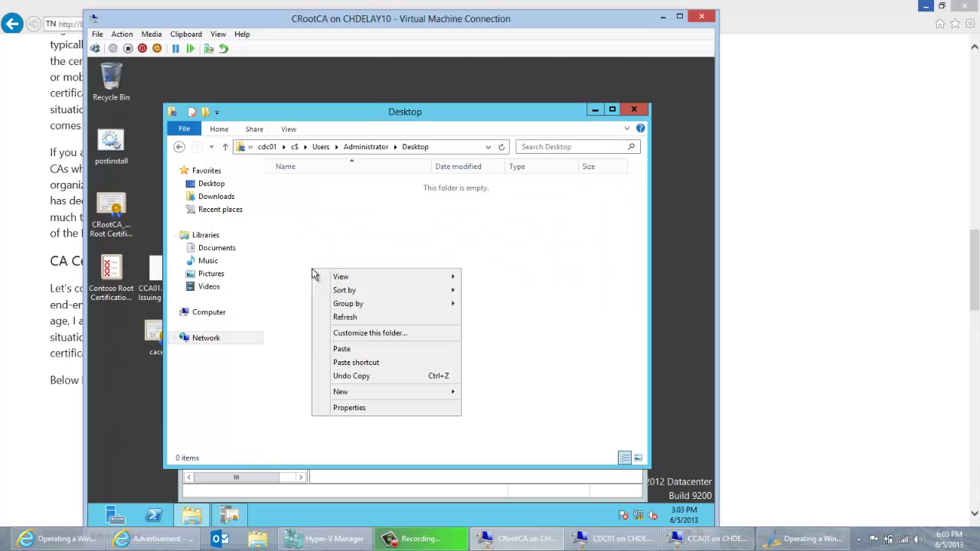
click(345, 346)
- Switch to the CDC01 virtual machine and open a Command Prompt as administrator
click(620, 538)
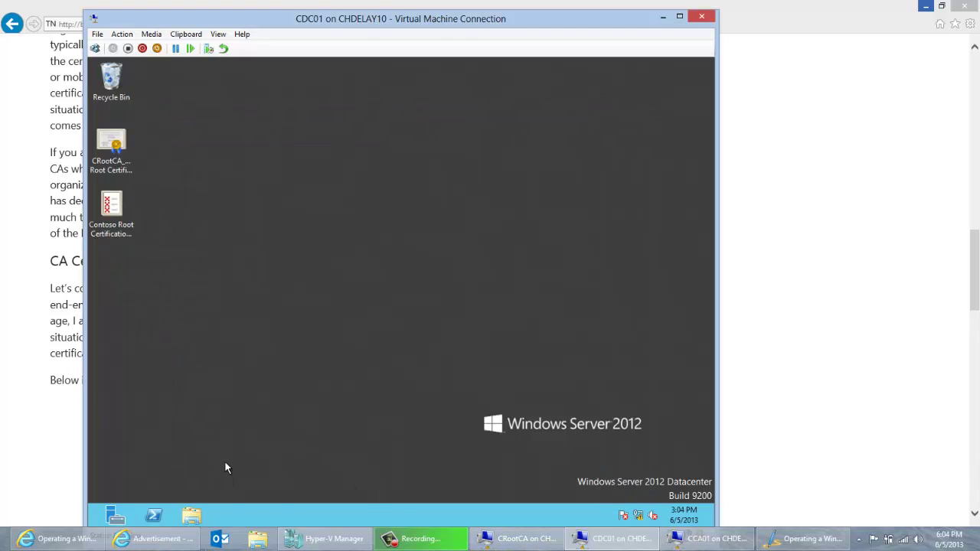
key(super)
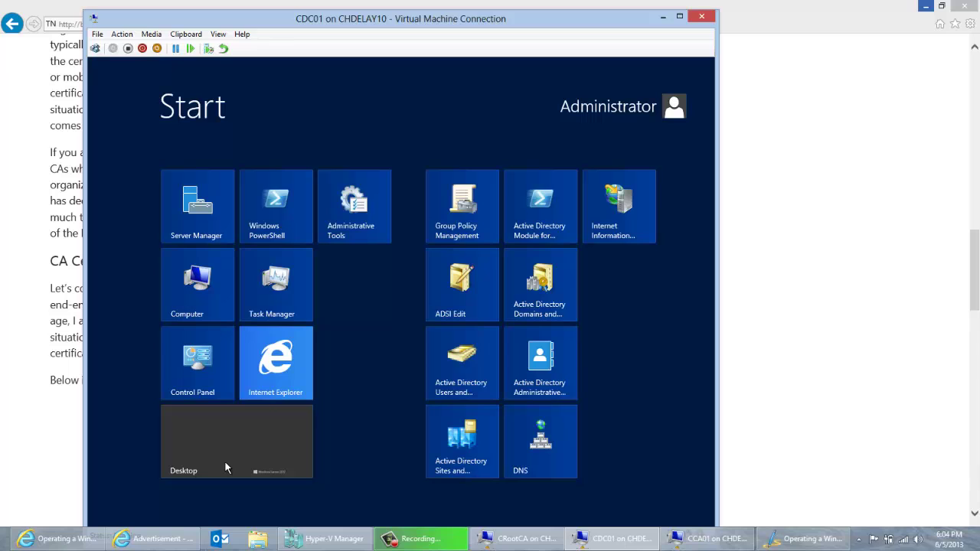
text(cmd)
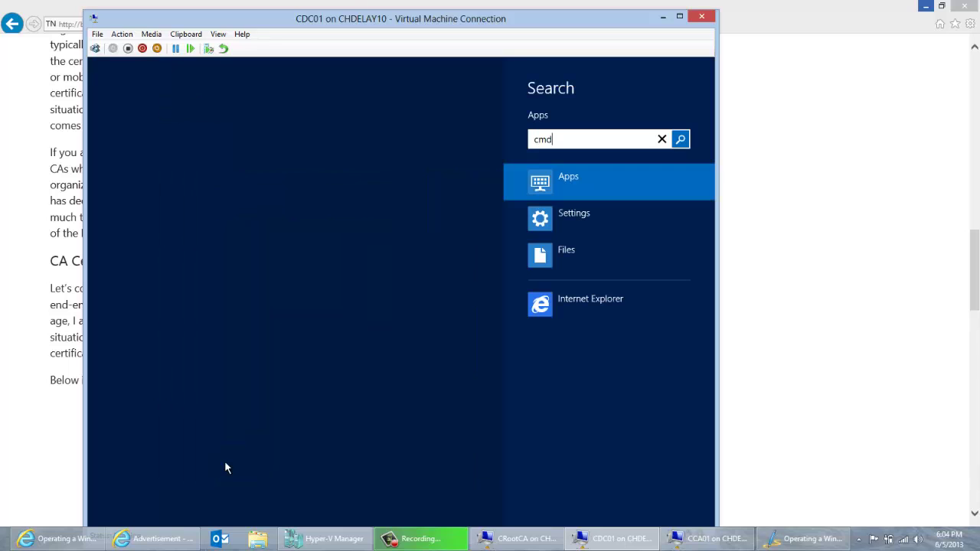
right_click(225, 169)
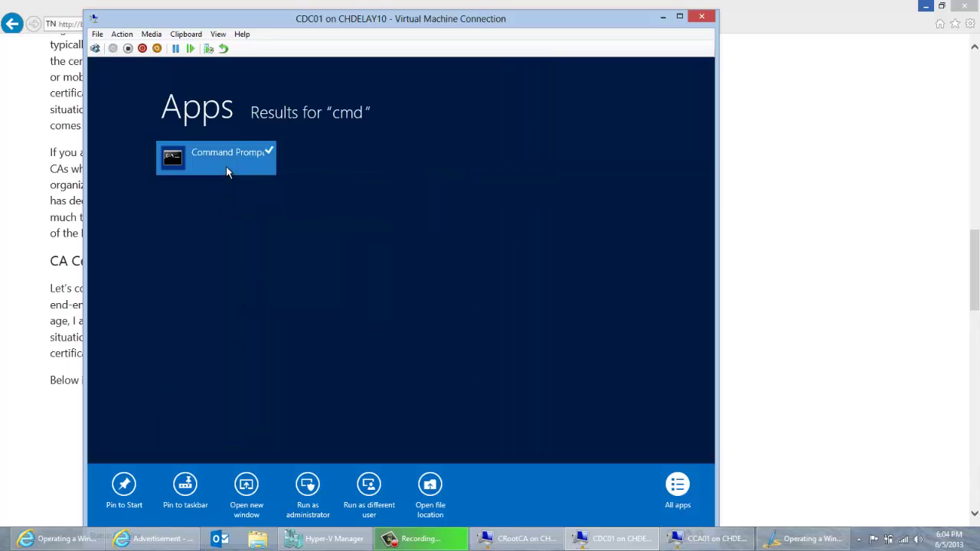
click(308, 496)
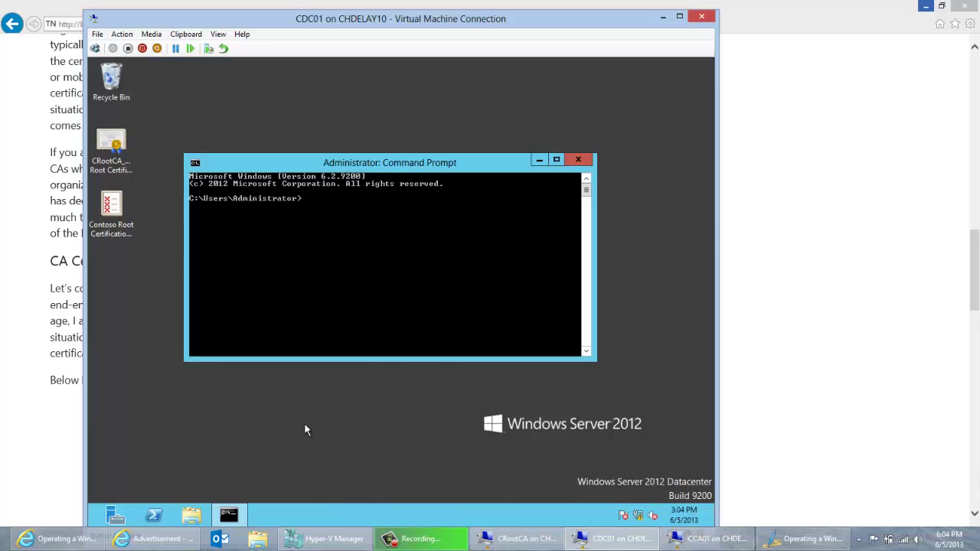
- From the Desktop folder, publish "CRootCA_Contoso Root Certification Authority(1).crt" to Active Directory as RootCA with certutil -dspublish
text(cd desktop)
key(Return)
text(certutil)
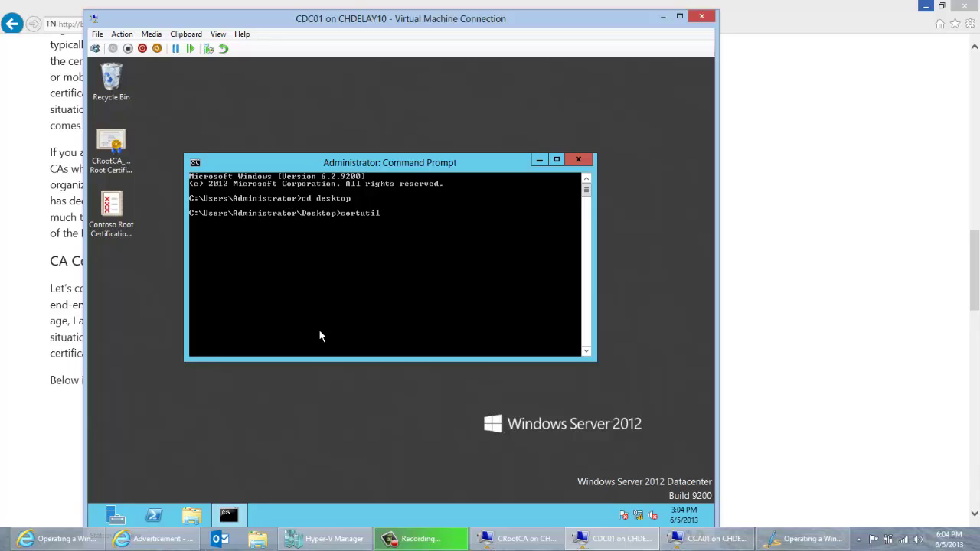
text( -dspul)
text(ish)
text( "CR)
key(Tab)
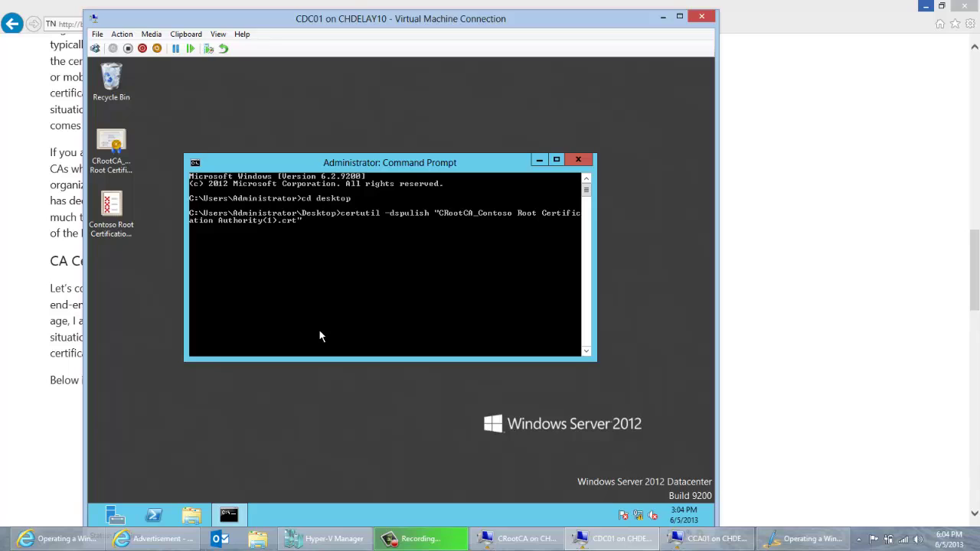
text(RootCA)
key(Return)
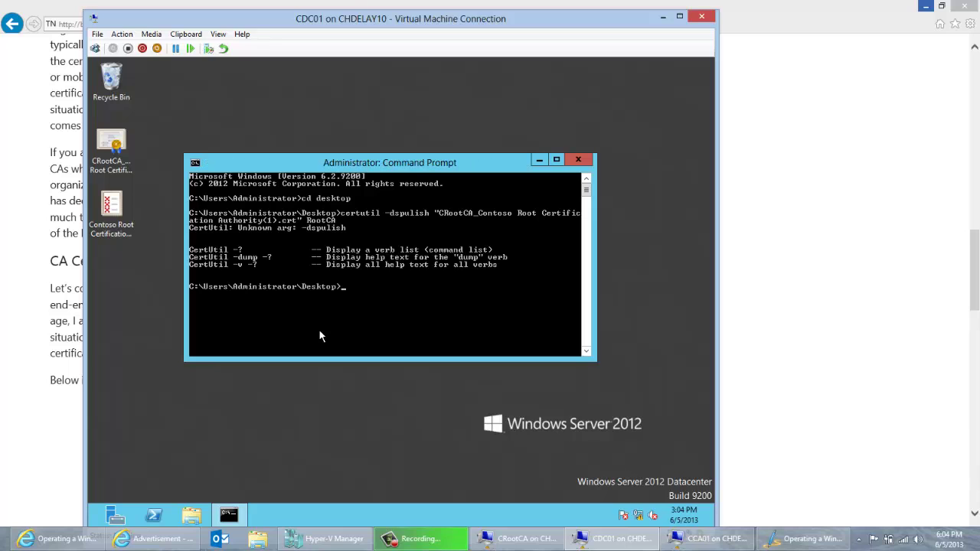
key(Up)
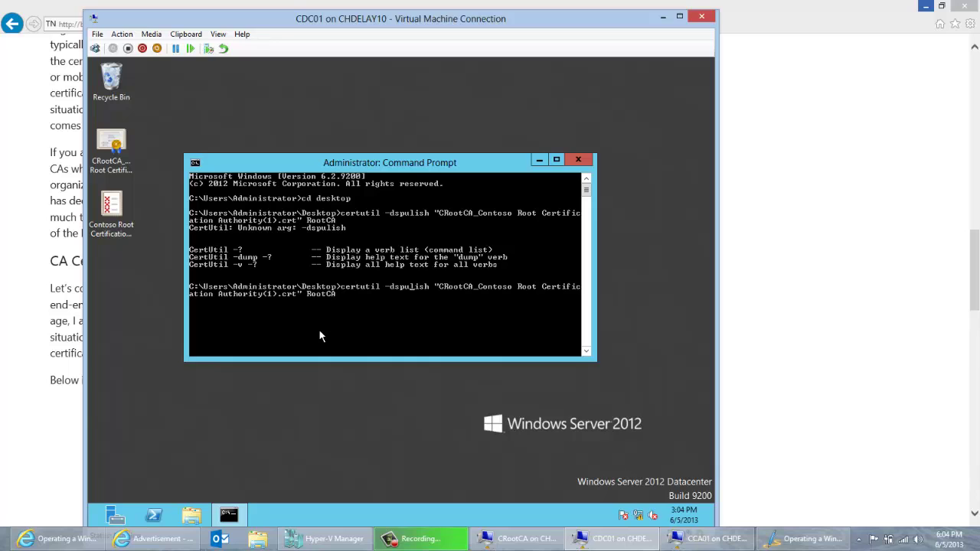
text(b)
key(Return)
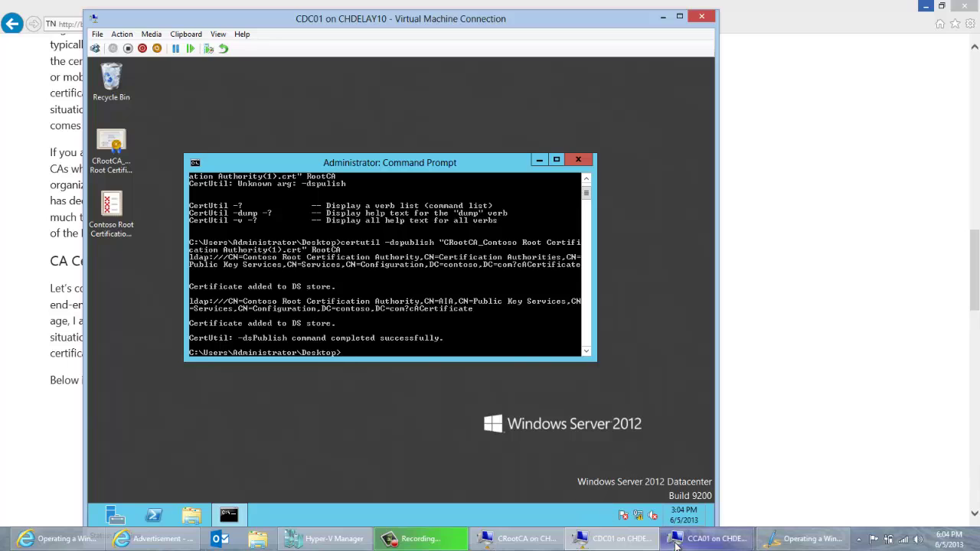
- Switch to the CCA01 virtual machine, dismiss the open AD containers dialog and restart pkiview
mouse_move(634, 543)
click(766, 479)
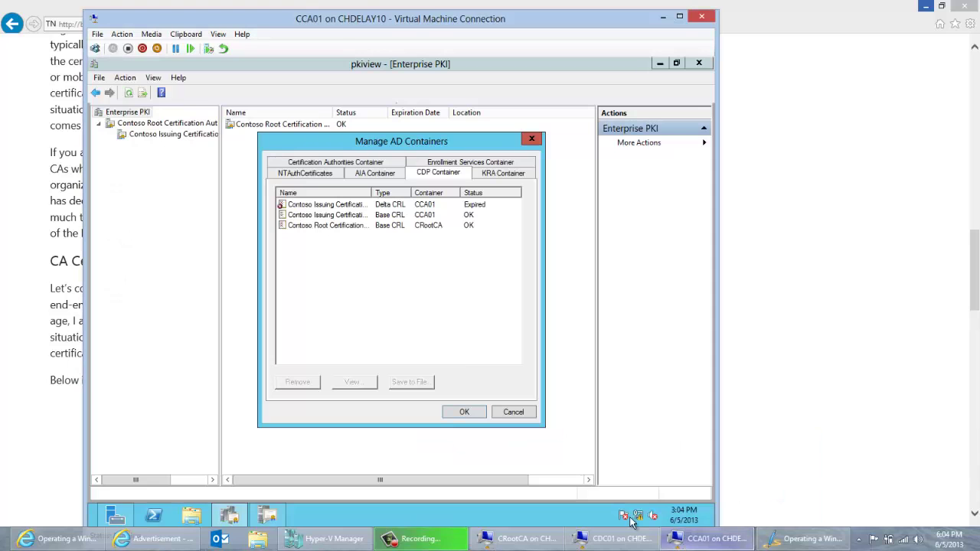
click(510, 412)
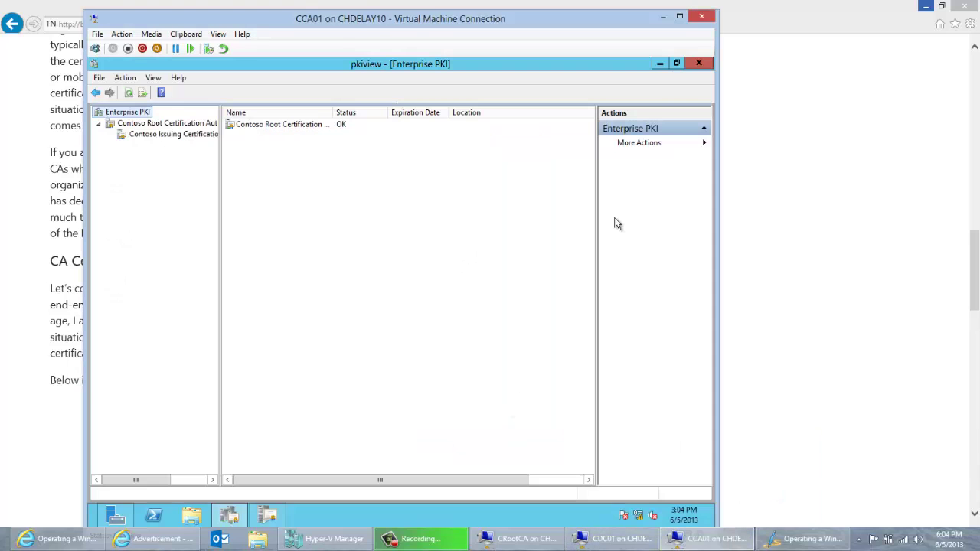
click(697, 66)
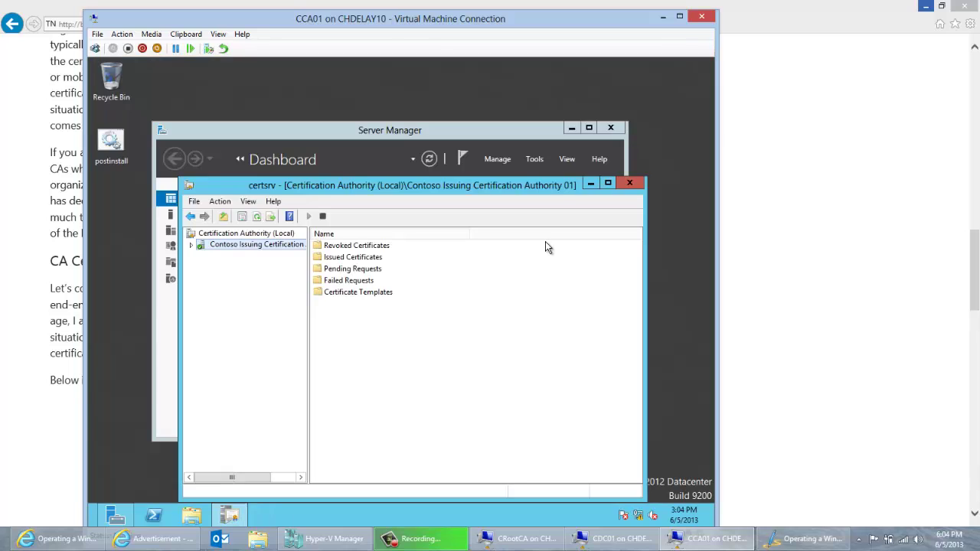
key(super)
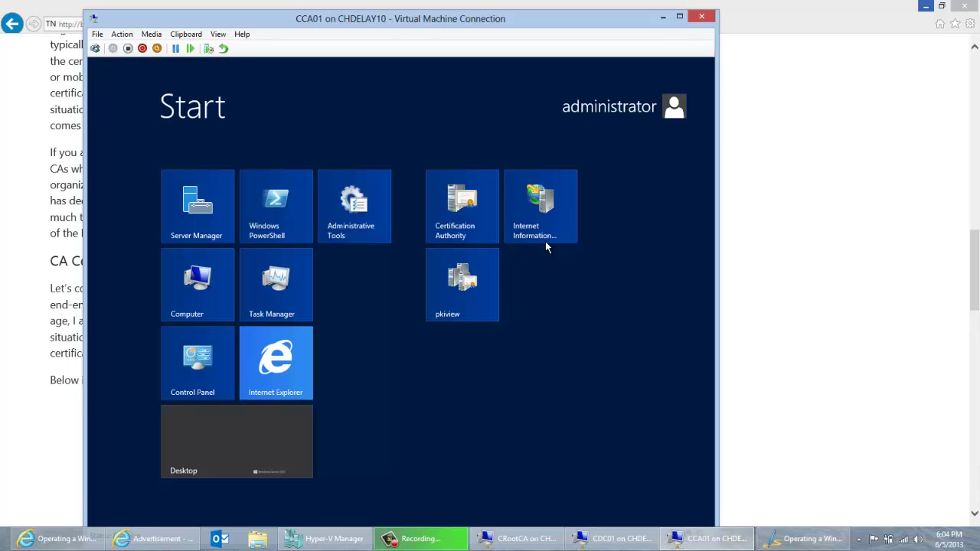
click(462, 287)
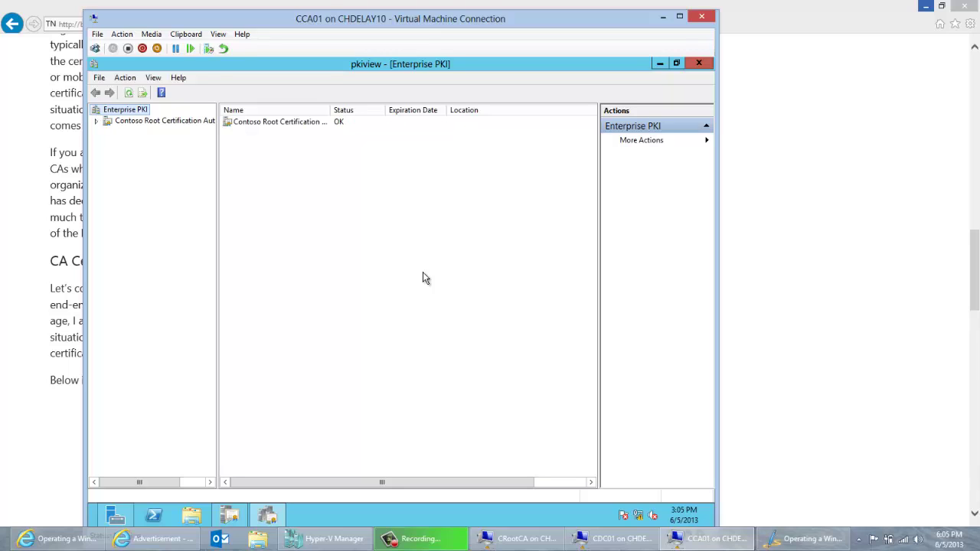
- Check the root CA certificates in the AIA and Certification Authorities containers of Enterprise PKI's AD containers
right_click(115, 116)
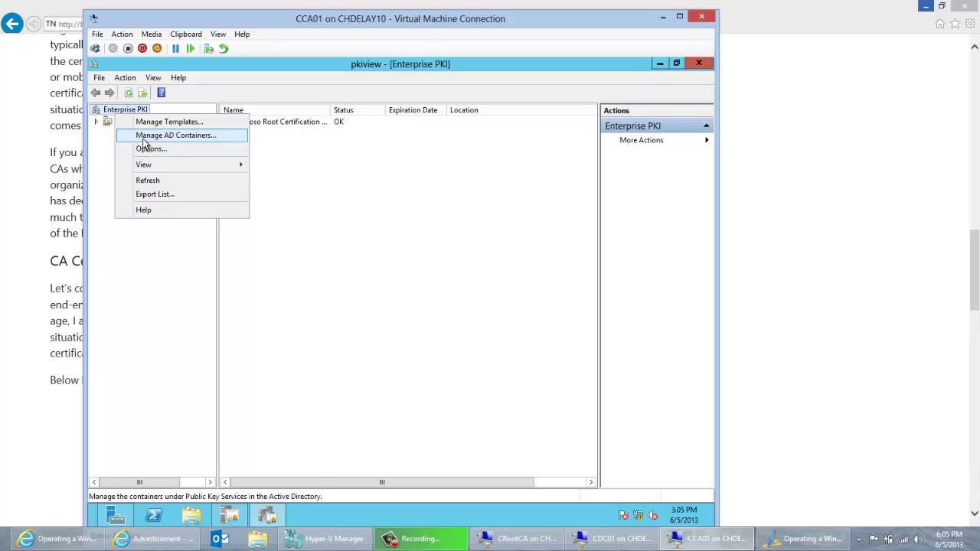
click(145, 135)
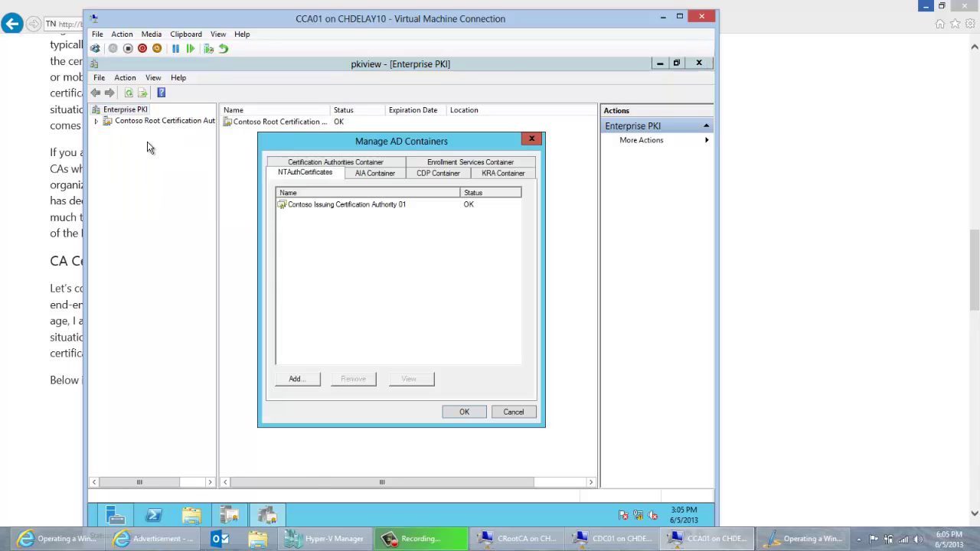
click(361, 172)
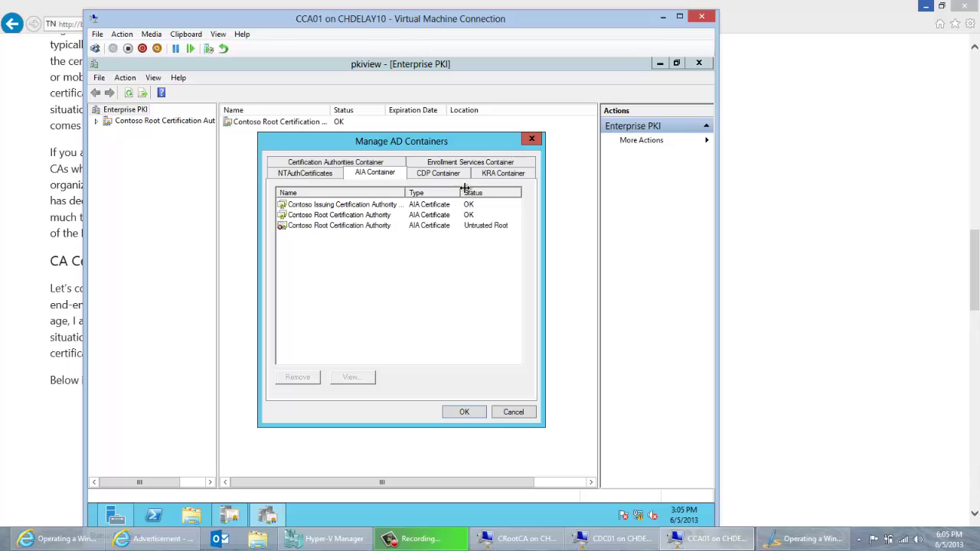
click(380, 160)
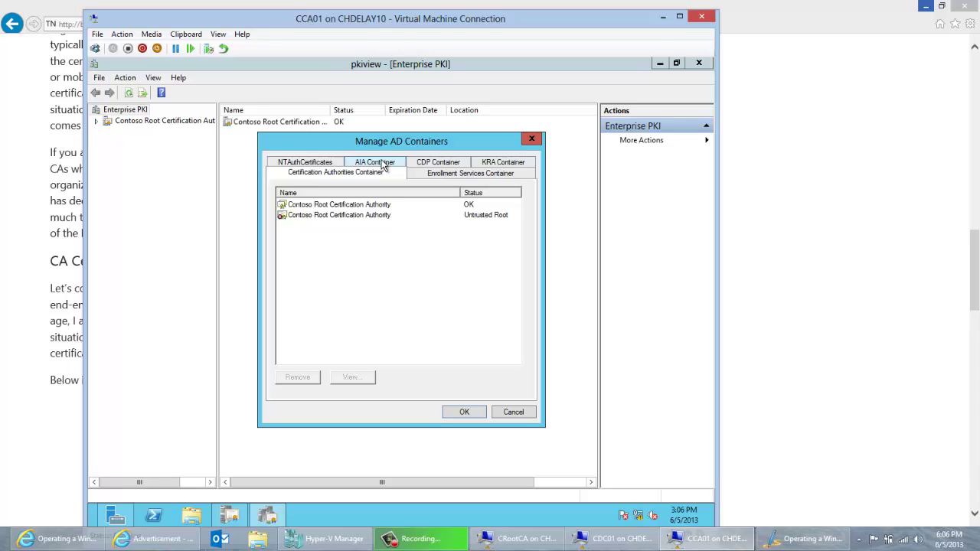
click(506, 411)
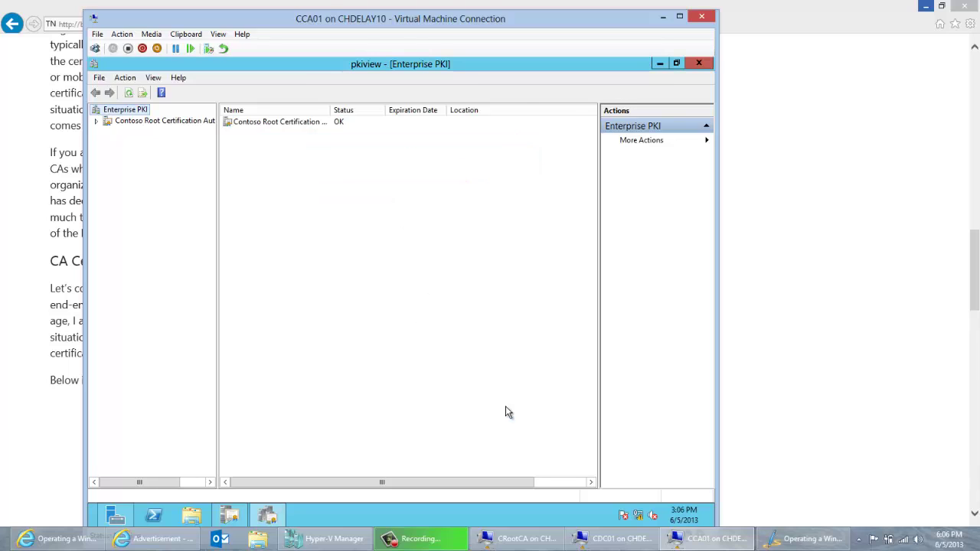
- Open a Command Prompt as administrator on CCA01 and run certutil -pulse
key(super)
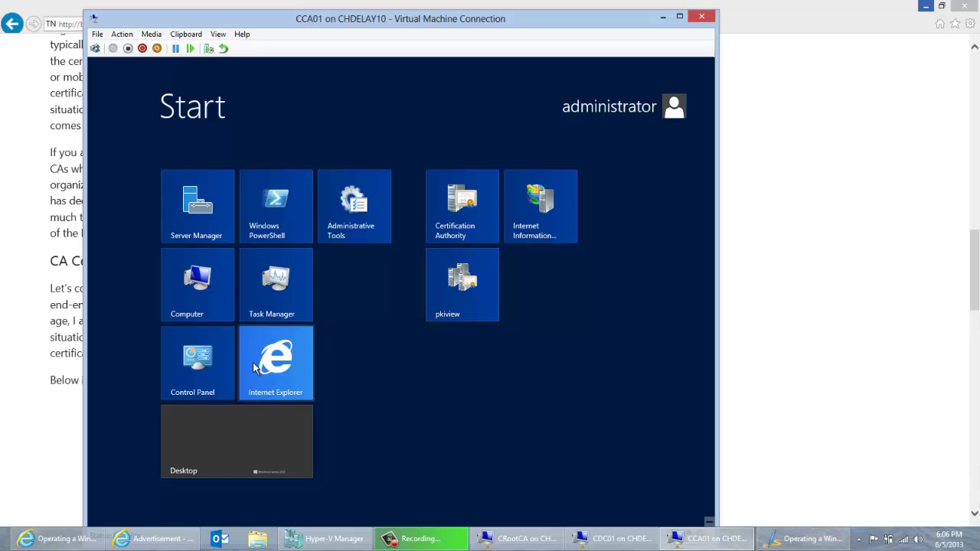
text(cmd)
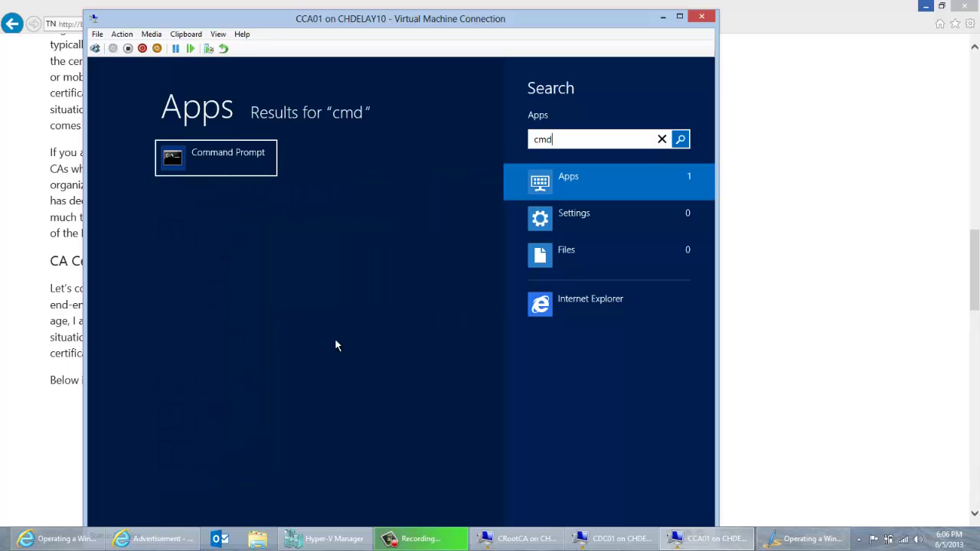
click(222, 168)
right_click(223, 163)
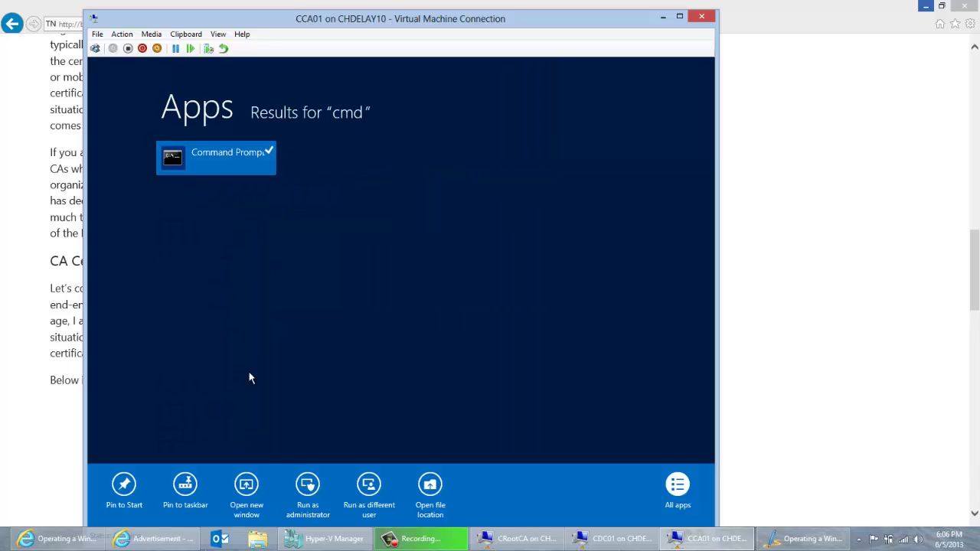
click(304, 487)
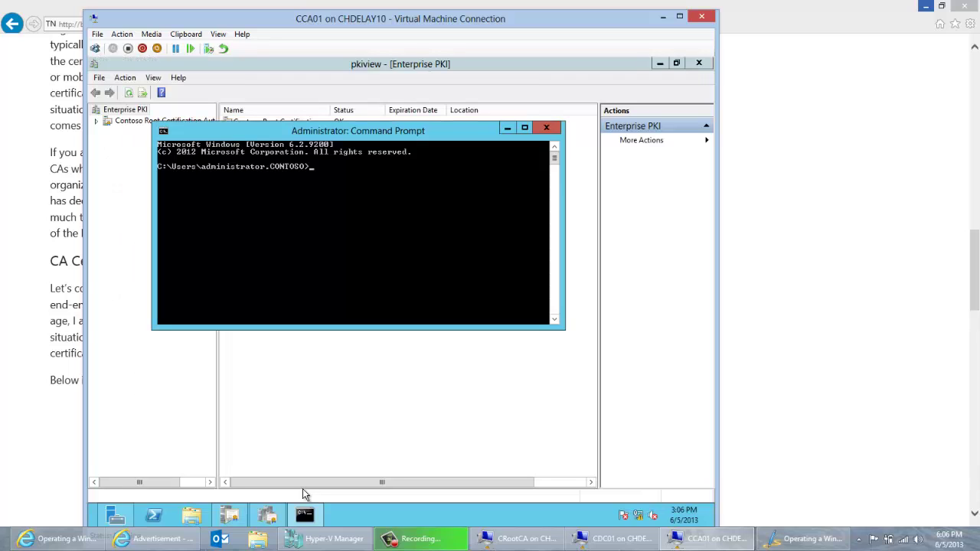
text(certutil -)
text(pulse)
key(Return)
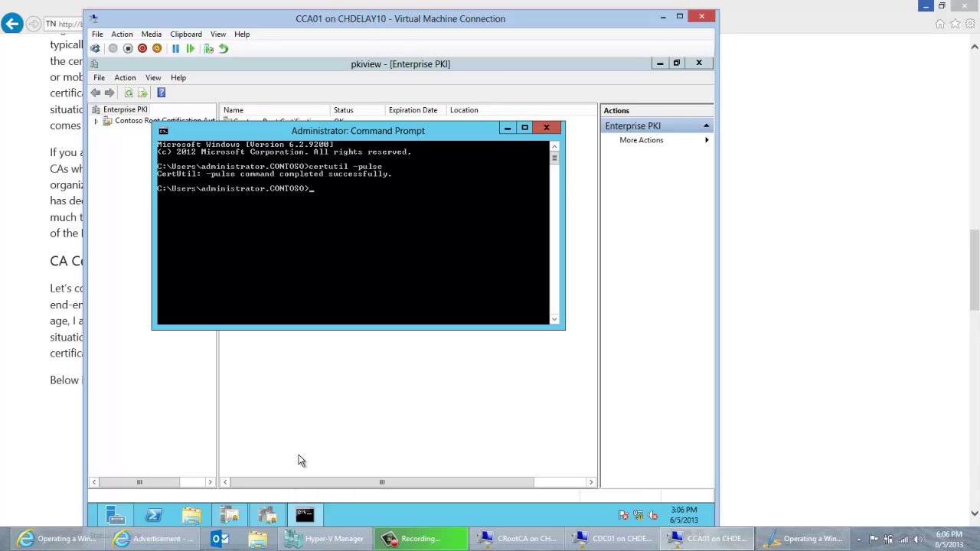
- Reopen Manage AD Containers for Enterprise PKI and recheck the root certificates' status in the AIA and Certification Authorities containers
click(322, 394)
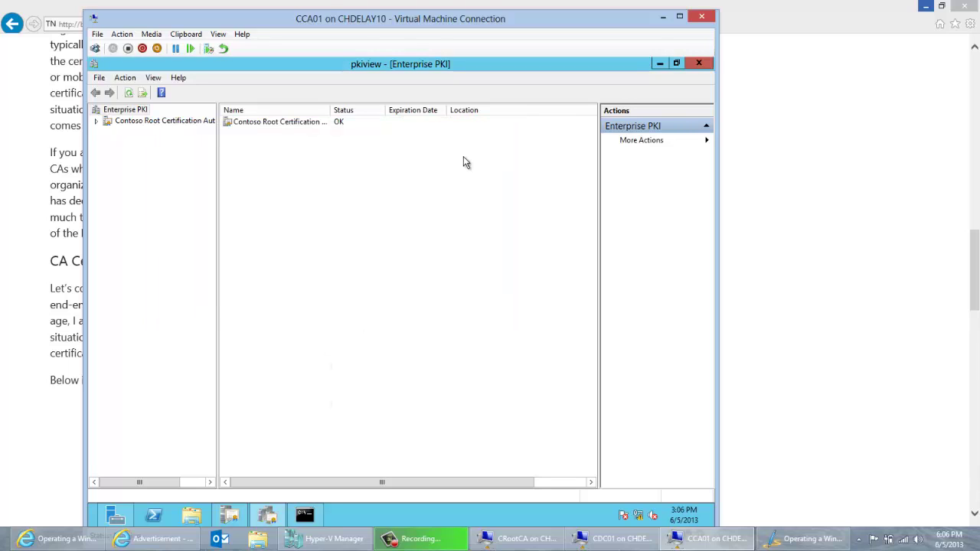
right_click(141, 110)
click(157, 135)
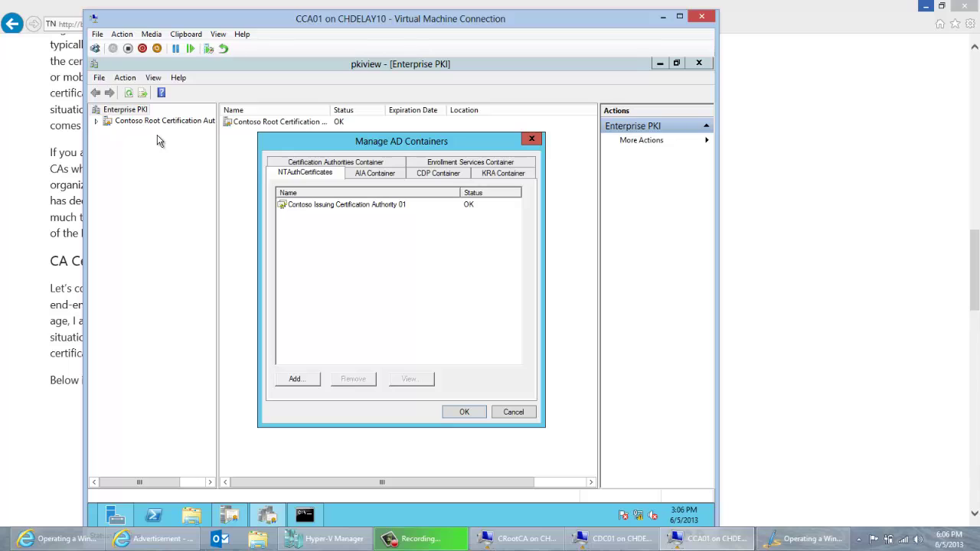
click(360, 174)
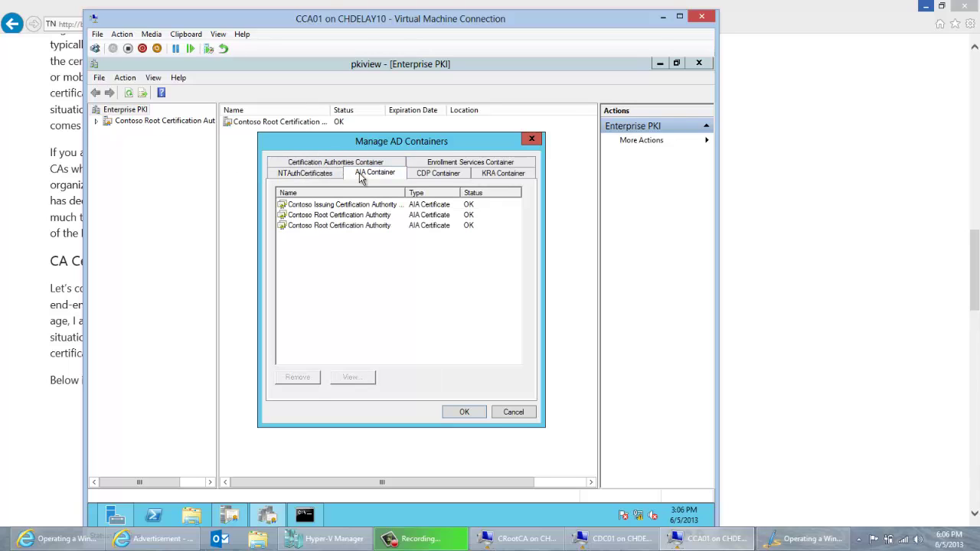
click(367, 217)
click(365, 228)
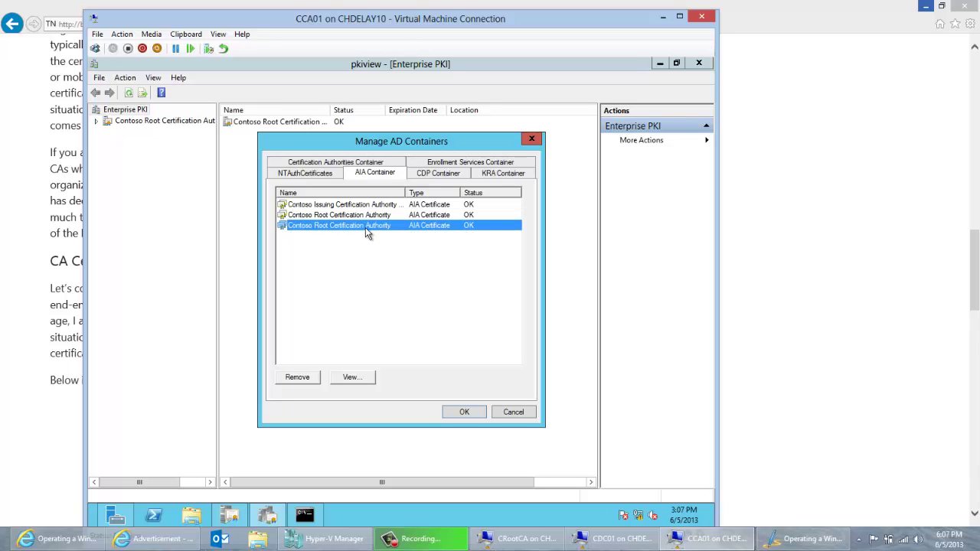
click(371, 163)
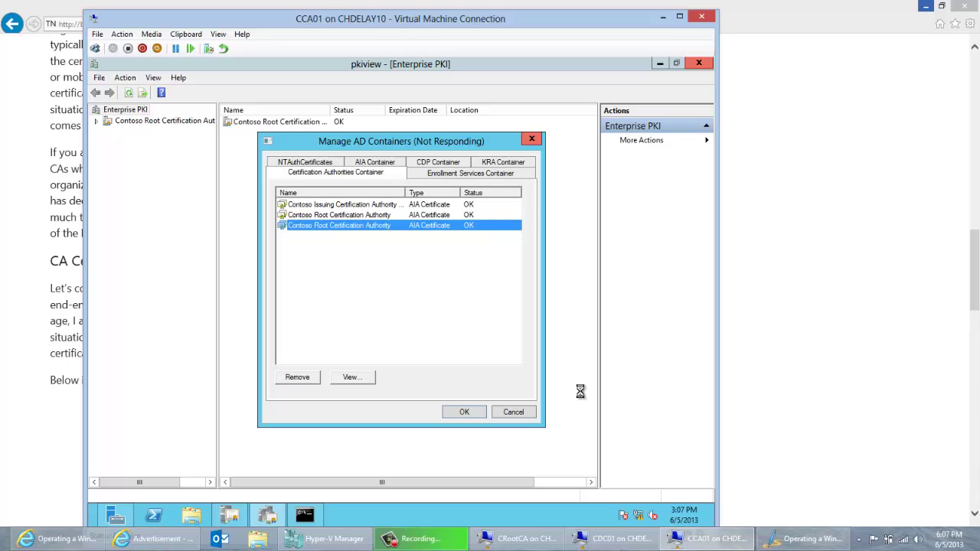
- Switch to CDC01, clear the console and publish "Contoso Root Certification Authority(1).crl" to Active Directory with certutil -dspublish
mouse_move(626, 541)
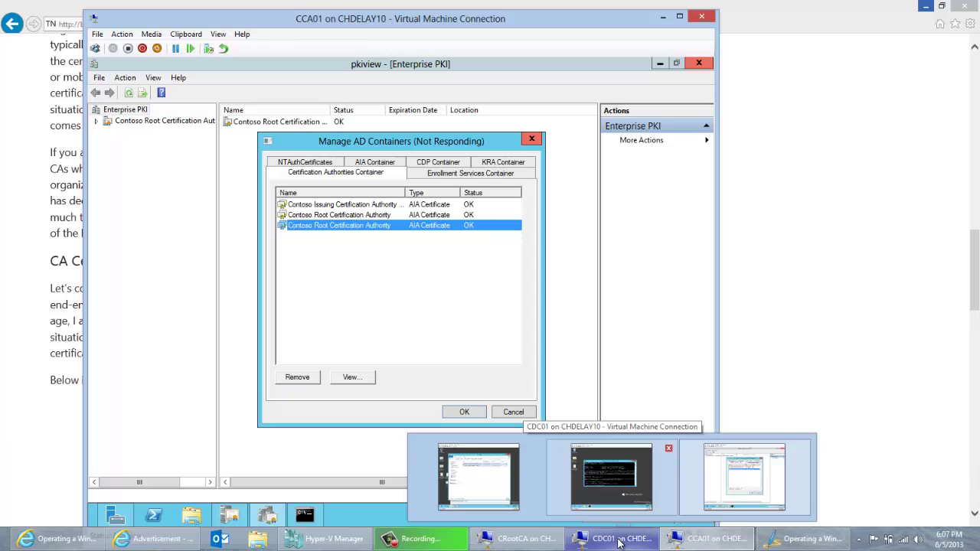
click(622, 540)
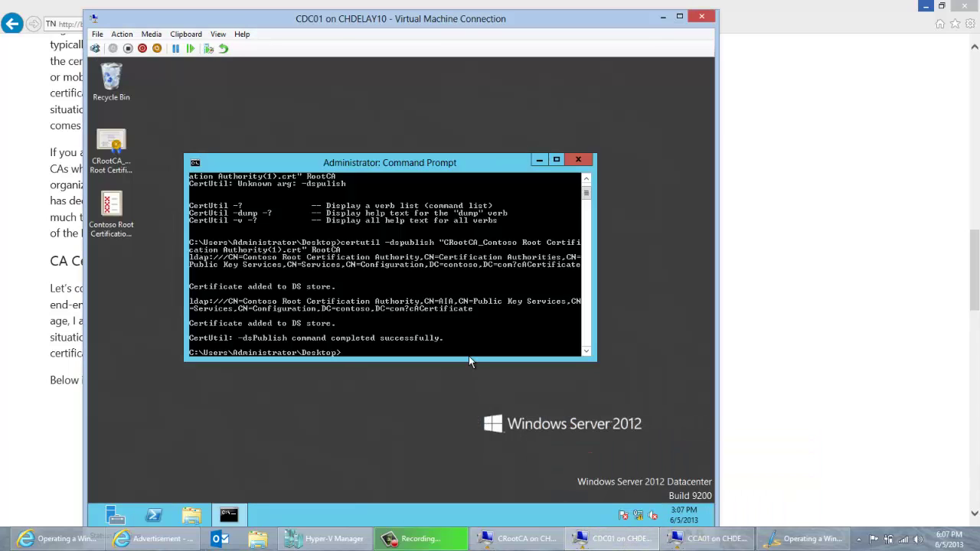
text(cls)
key(Return)
text(certuti)
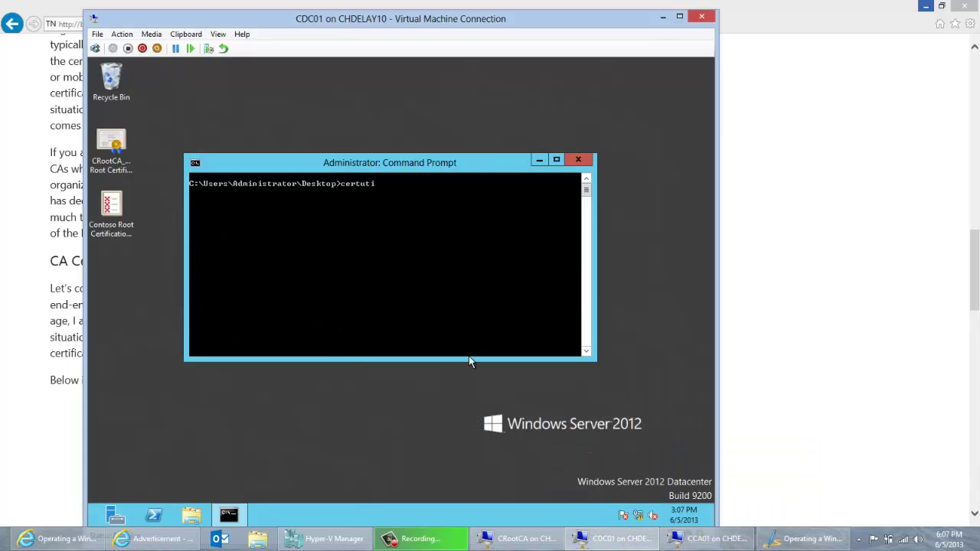
text(l -dspublish CR)
key(BackSpace)
key(BackSpace)
text(Cont)
key(Tab)
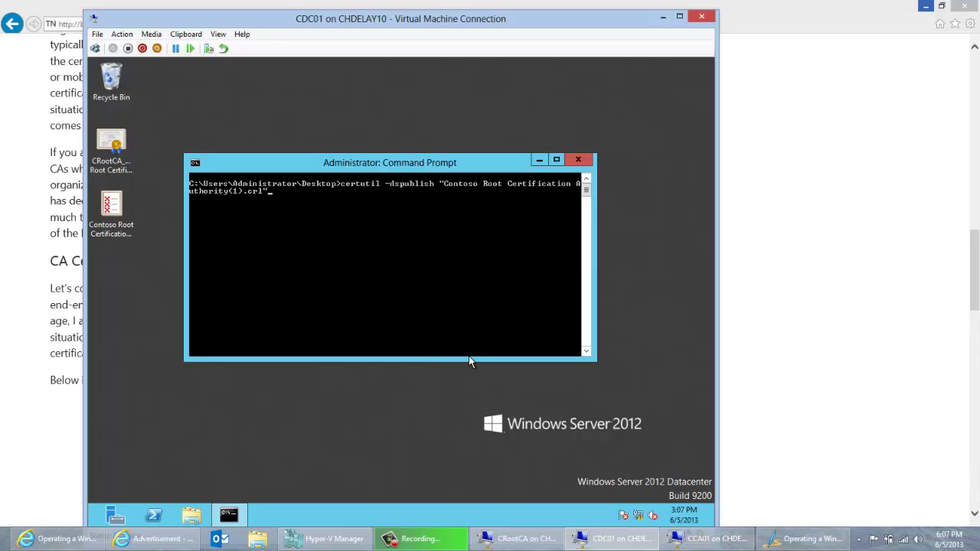
key(Return)
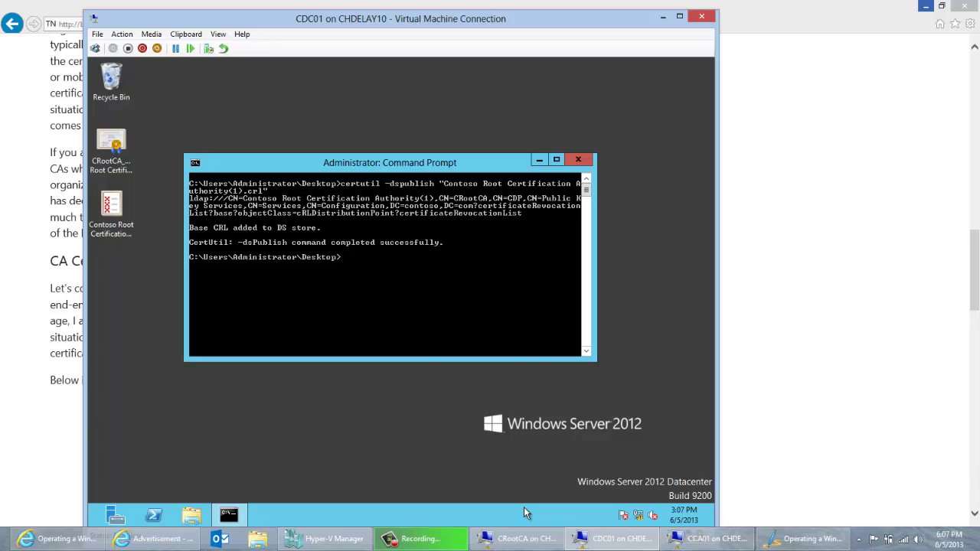
- Switch back to CCA01, examine the root CA's base CRL entries in the CDP container and close the dialog
mouse_move(667, 544)
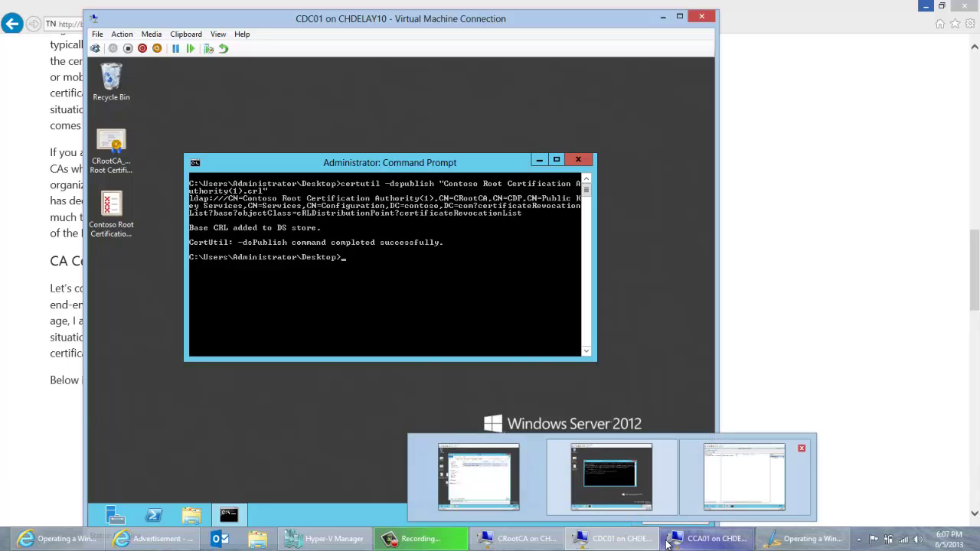
click(675, 540)
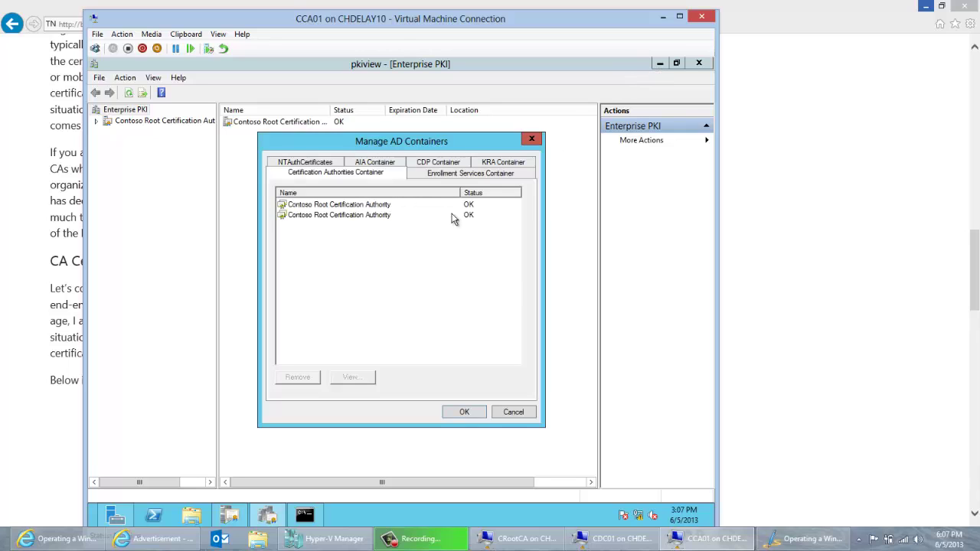
click(448, 164)
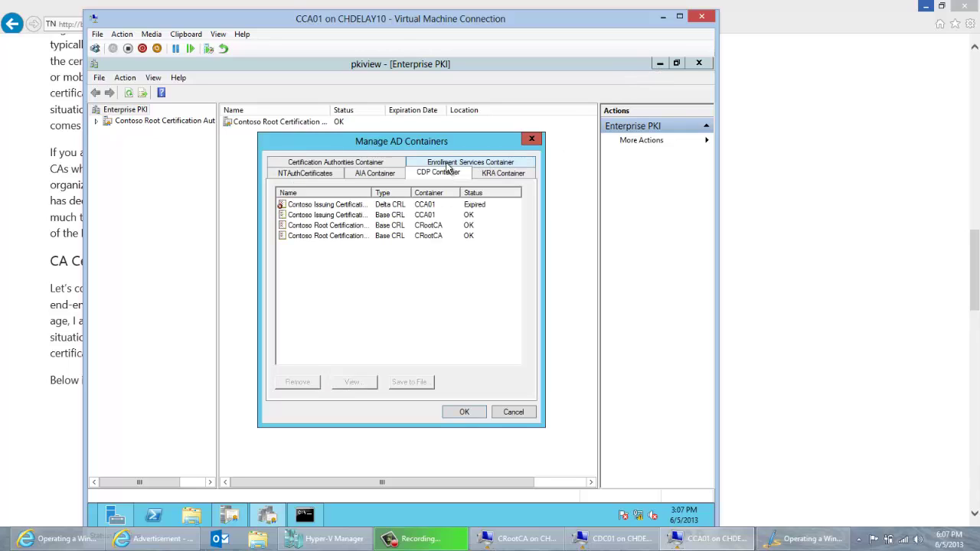
click(388, 226)
click(390, 236)
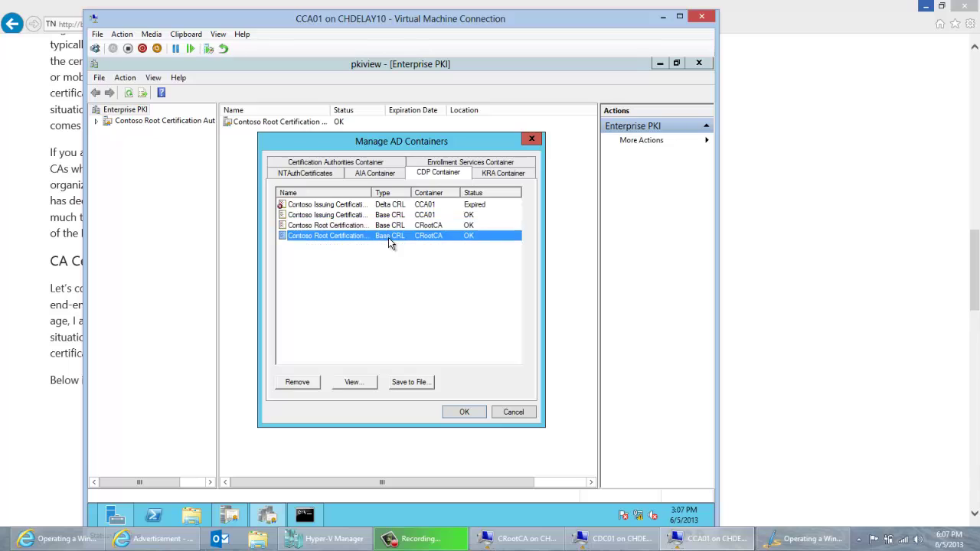
key(Up)
click(388, 236)
click(503, 417)
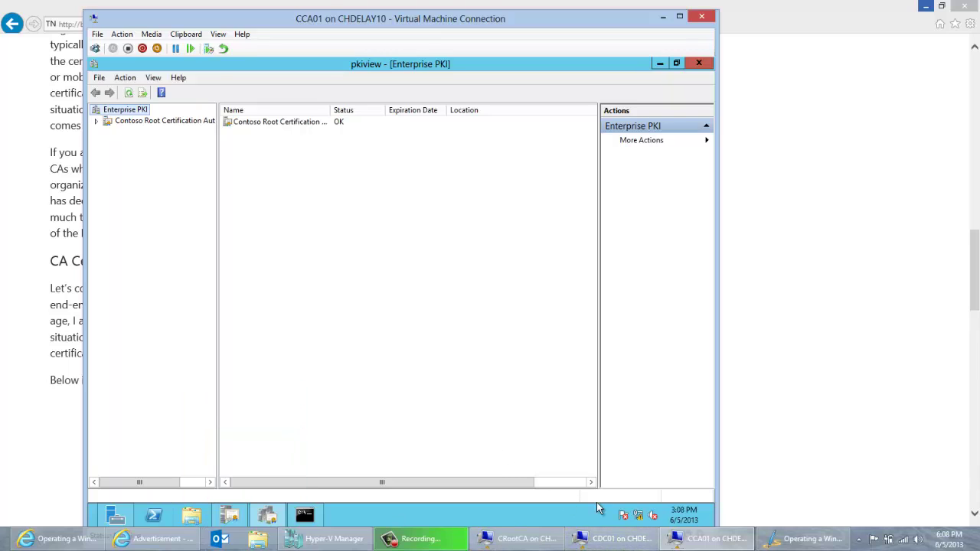
click(620, 538)
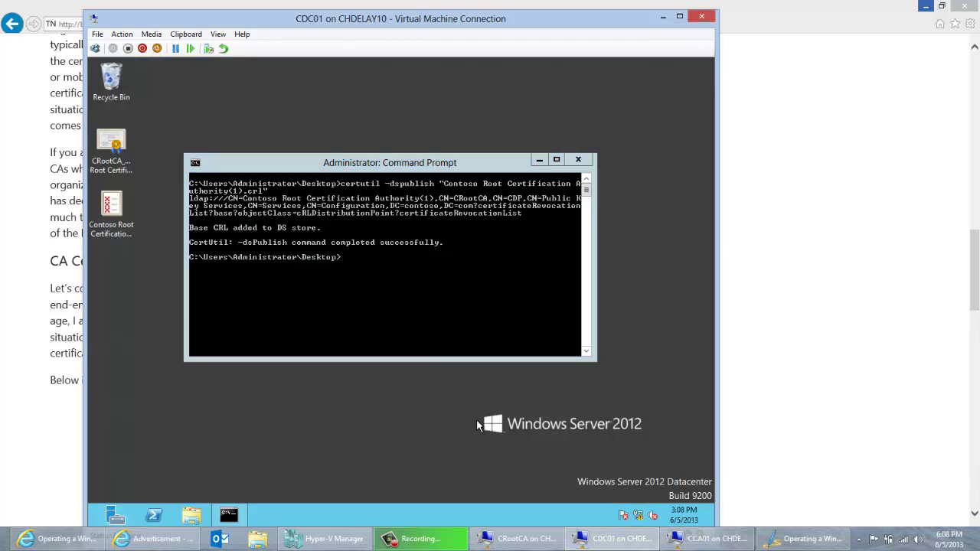
click(191, 515)
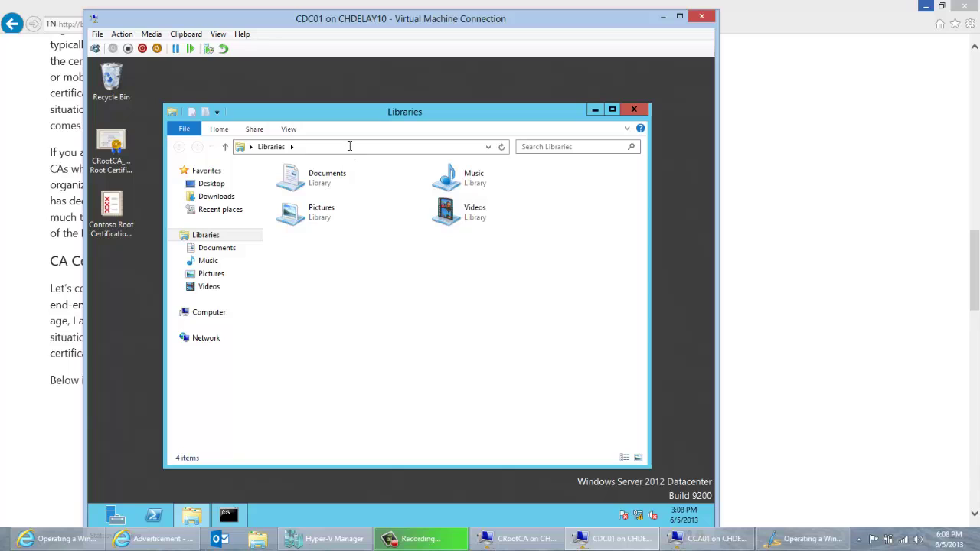
click(350, 146)
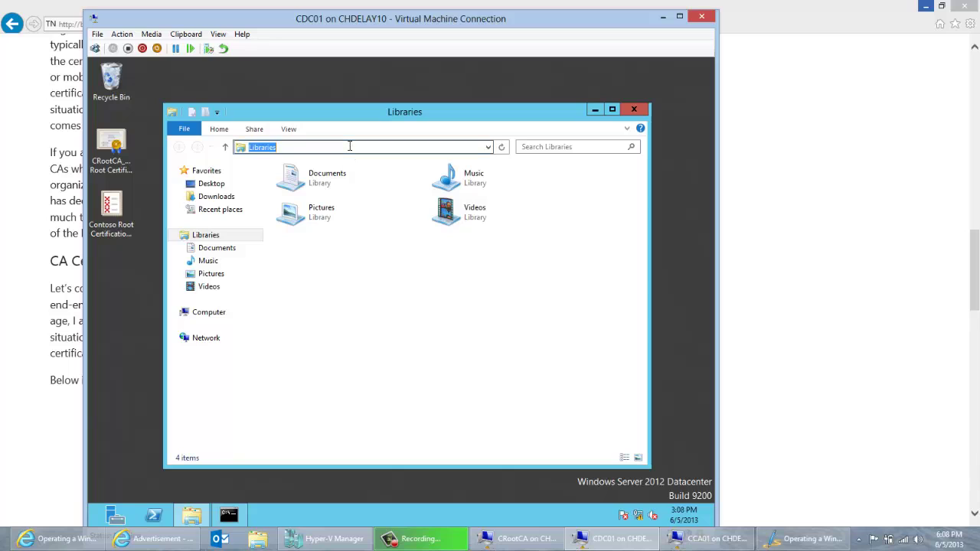
click(627, 111)
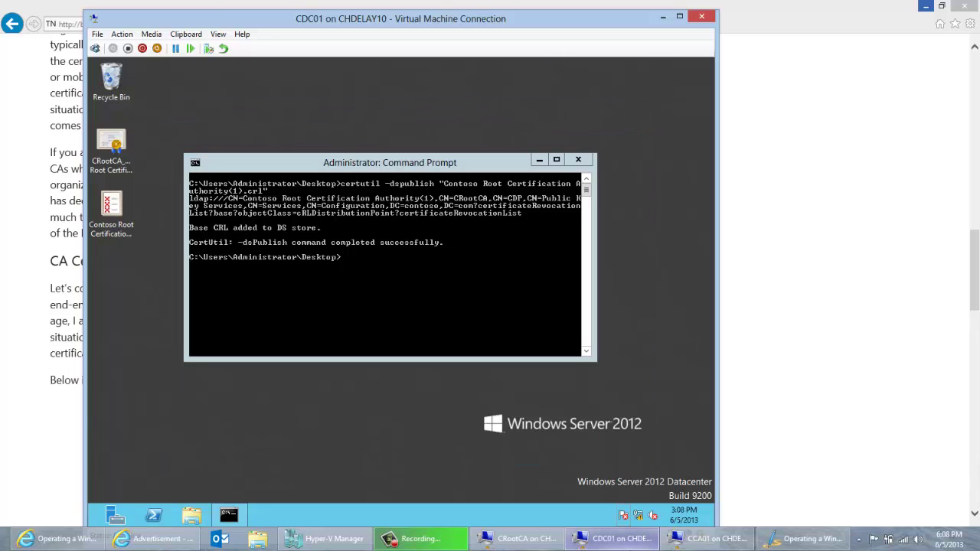
click(708, 538)
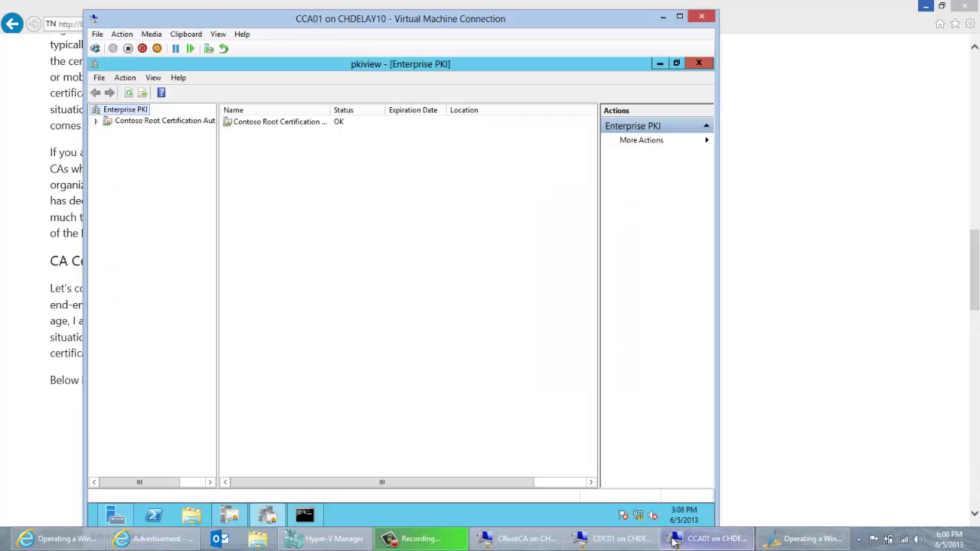
- On CCA01, browse in File Explorer to \\cdc01\c$\Users\Administrator\Desktop and copy the renewed root CA certificate and the "Contoso Root Certification Authority(1)" CRL
click(190, 520)
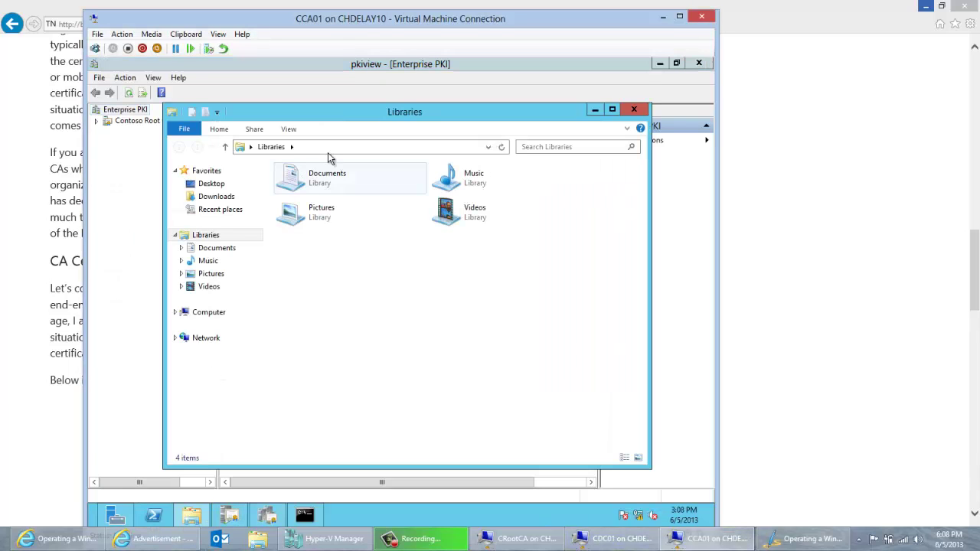
click(332, 147)
text(\\)
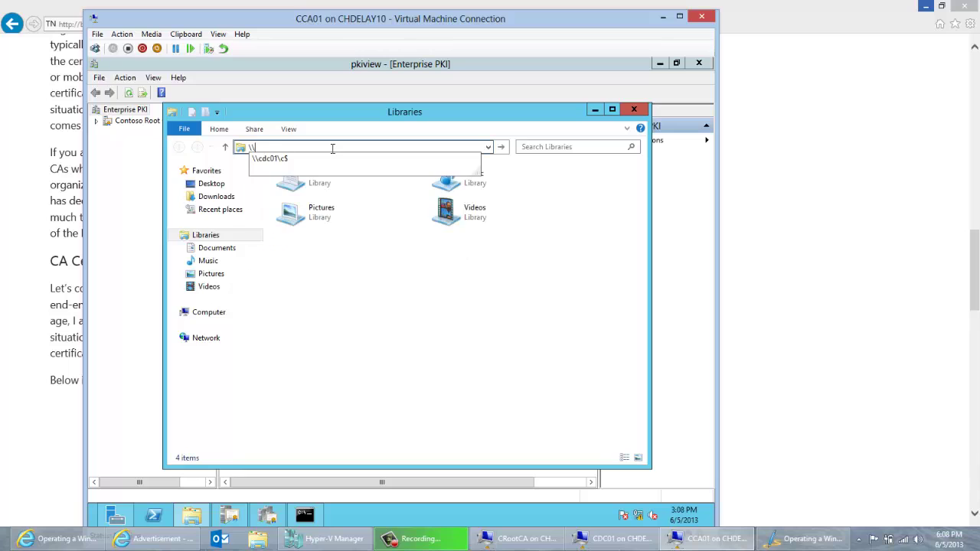
key(Down)
key(Return)
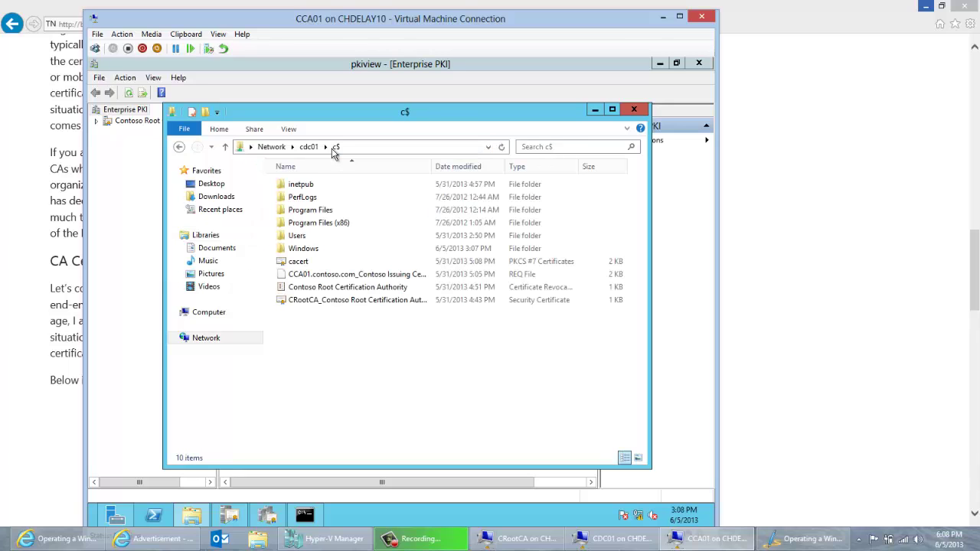
double_click(298, 236)
click(310, 187)
double_click(310, 187)
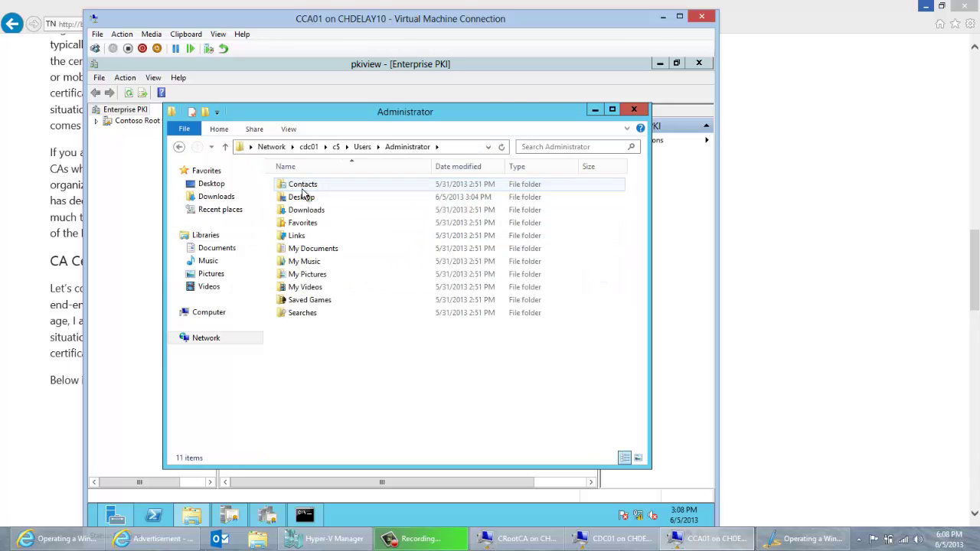
double_click(304, 196)
drag(302, 209, 297, 187)
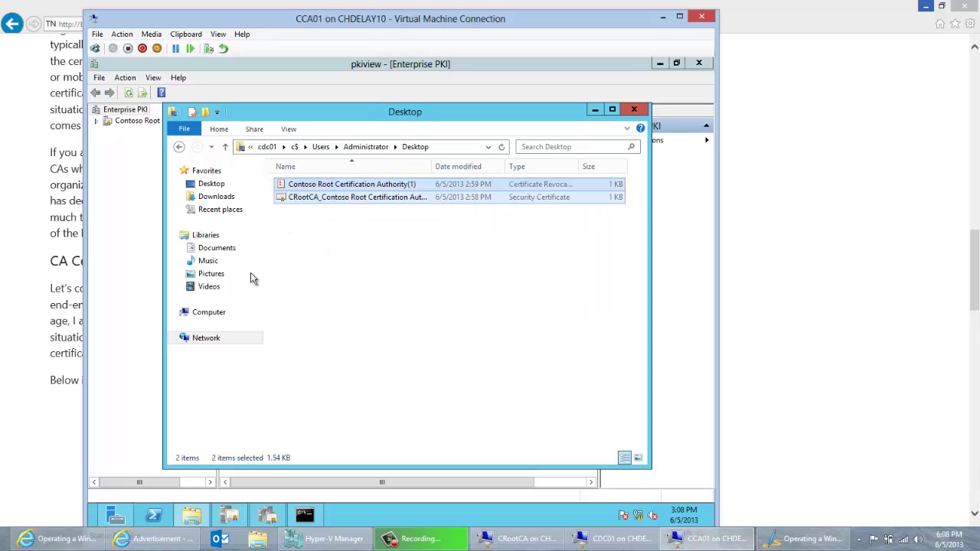
- Browse to the local C:\Windows\System32 folder on CCA01
click(216, 320)
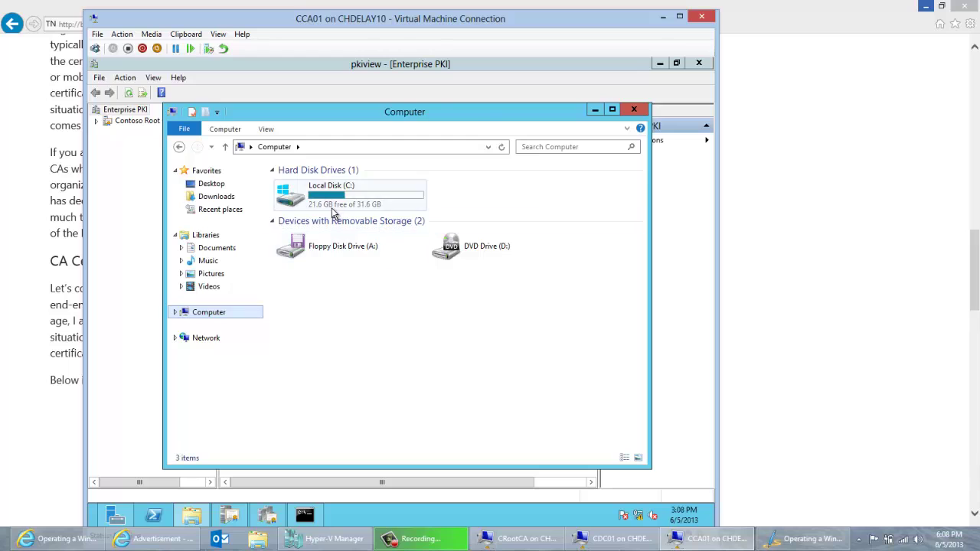
double_click(321, 200)
double_click(295, 248)
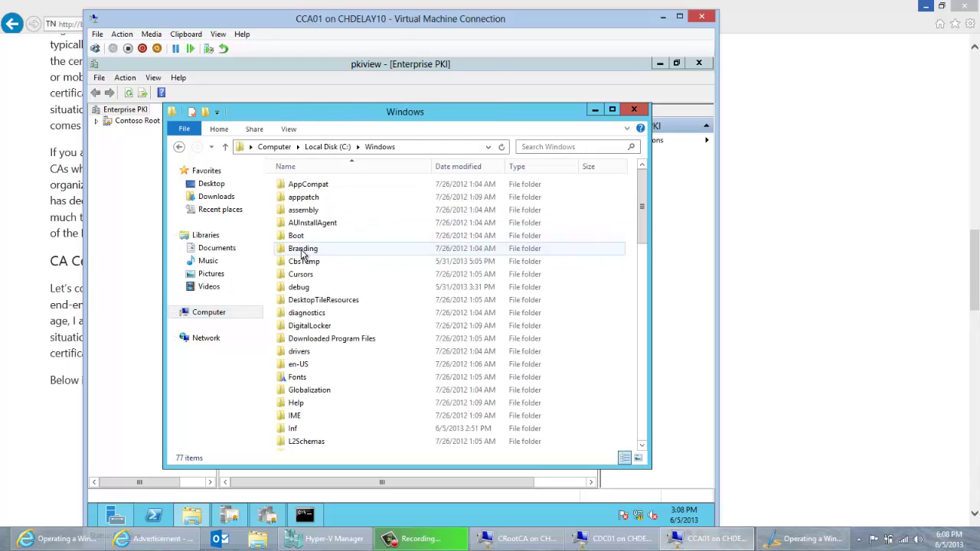
double_click(299, 312)
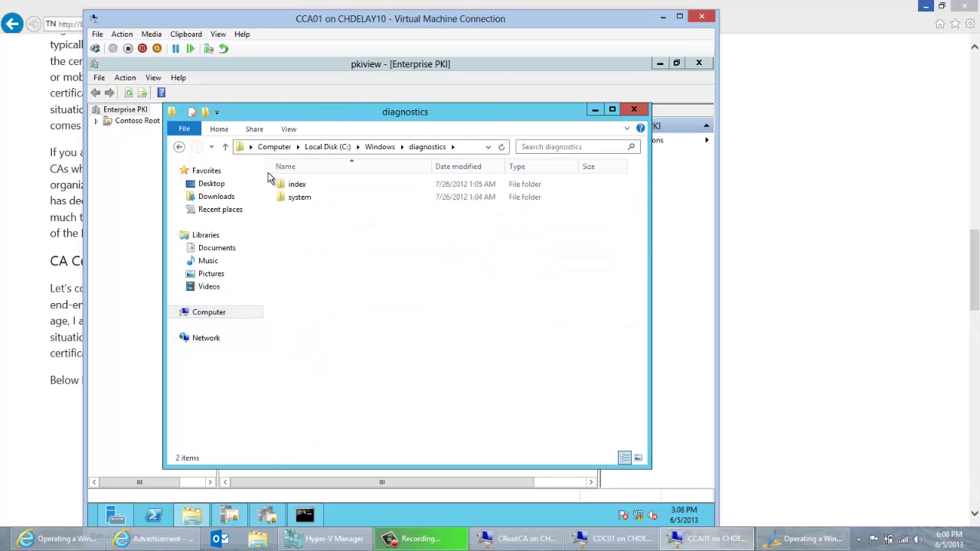
click(179, 149)
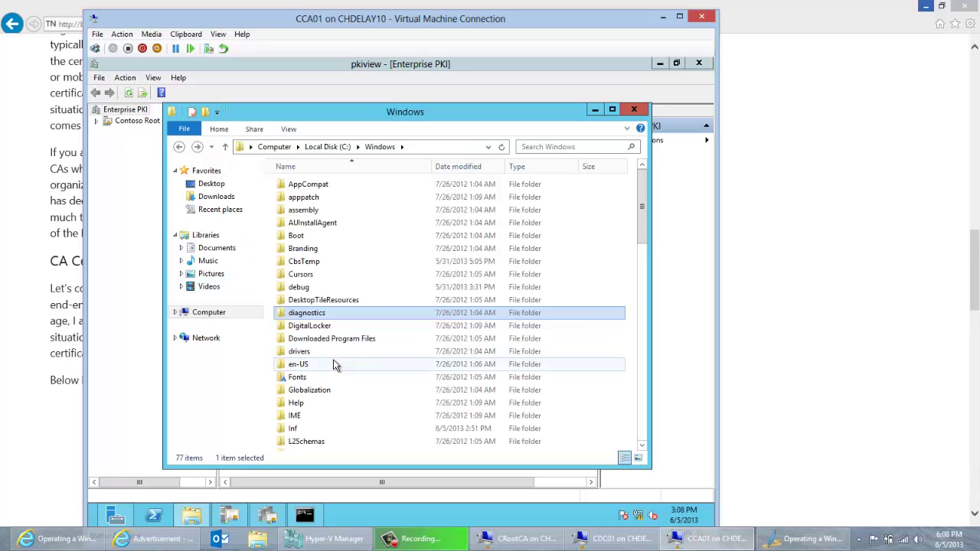
click(333, 360)
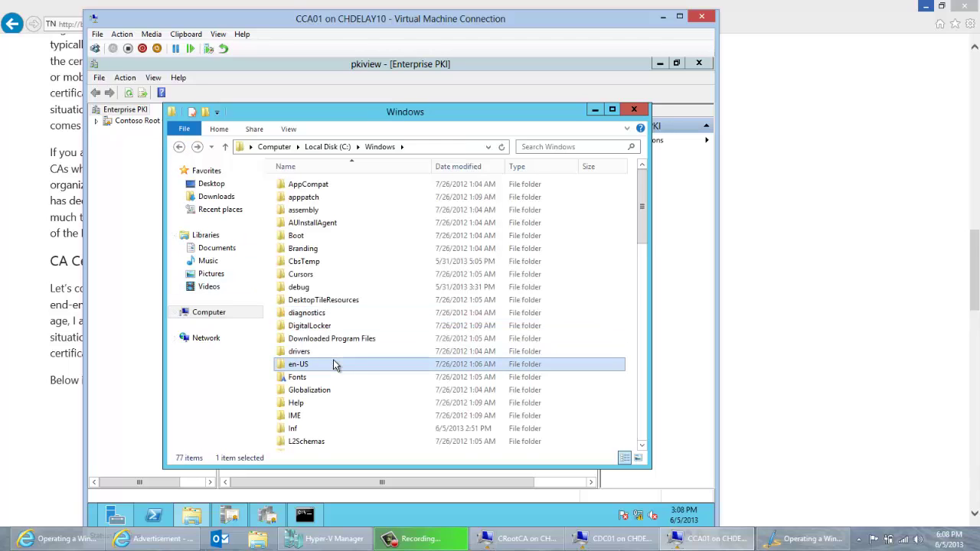
key(s)
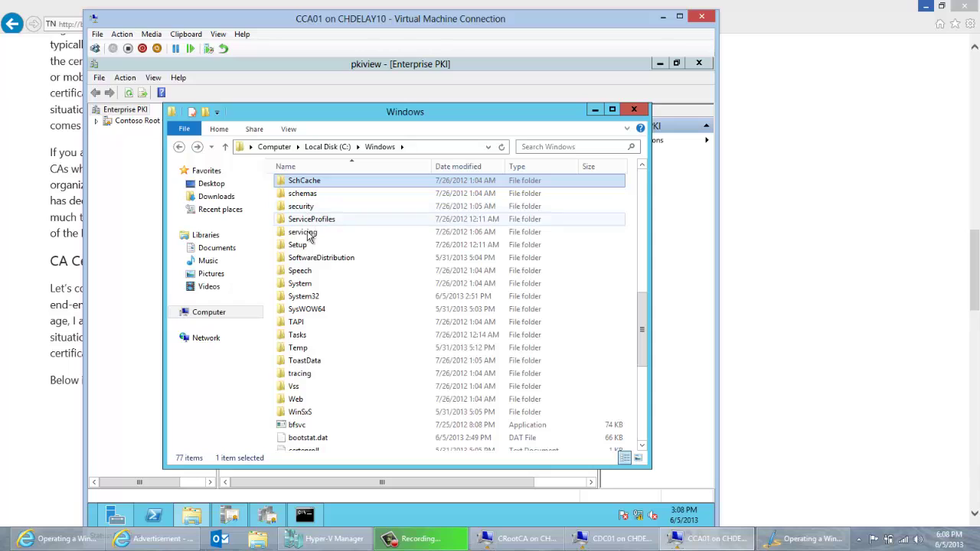
double_click(310, 296)
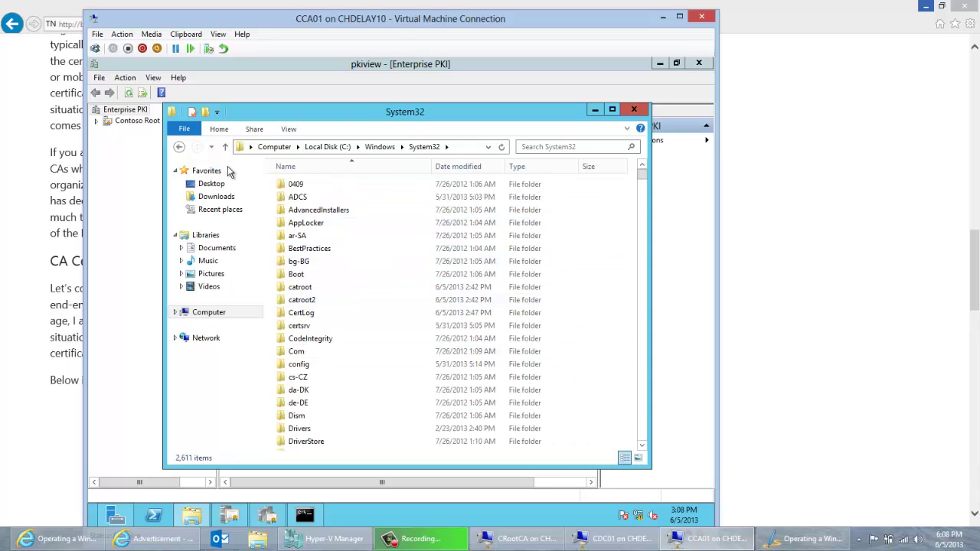
- Open certsrv\CertEnroll and paste the copied root CA certificate and CRL files into it
double_click(306, 326)
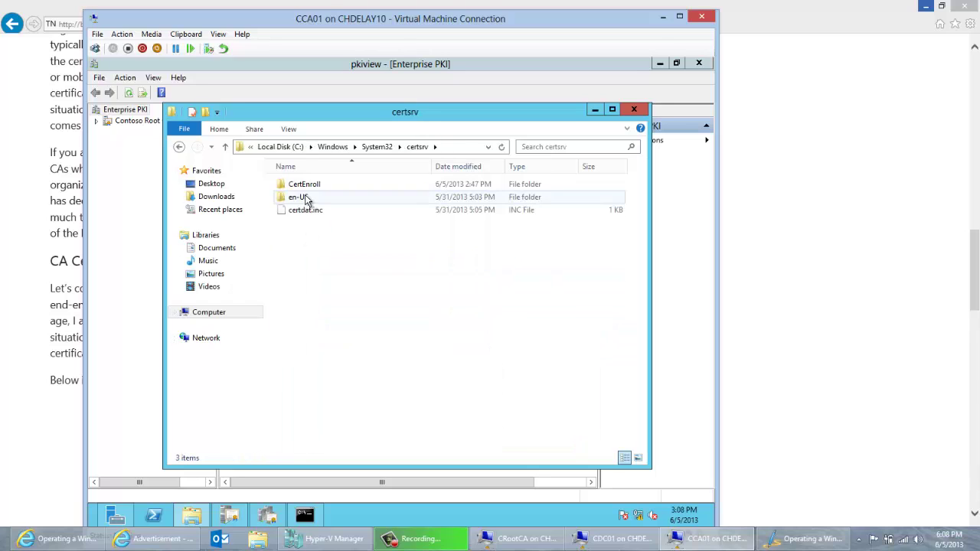
double_click(305, 187)
right_click(325, 270)
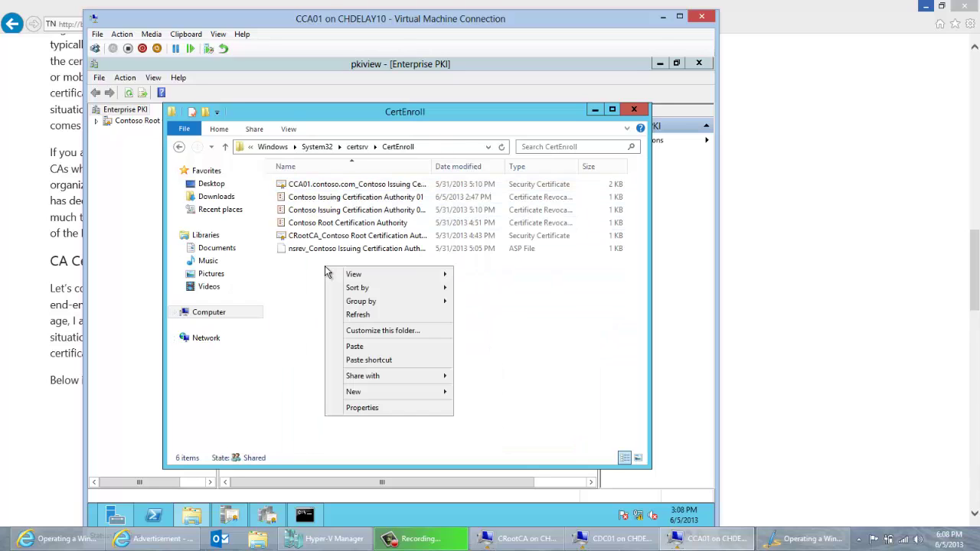
click(358, 344)
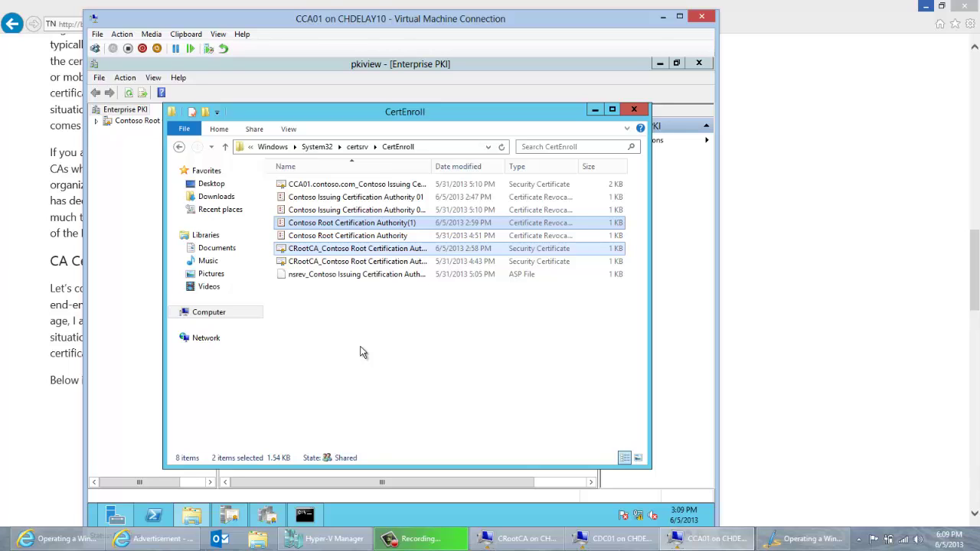
key(alt)
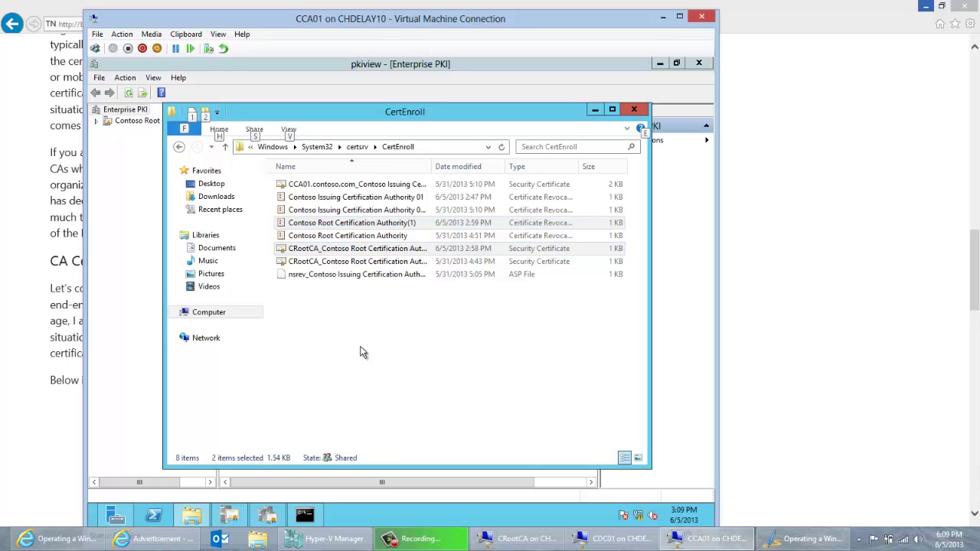